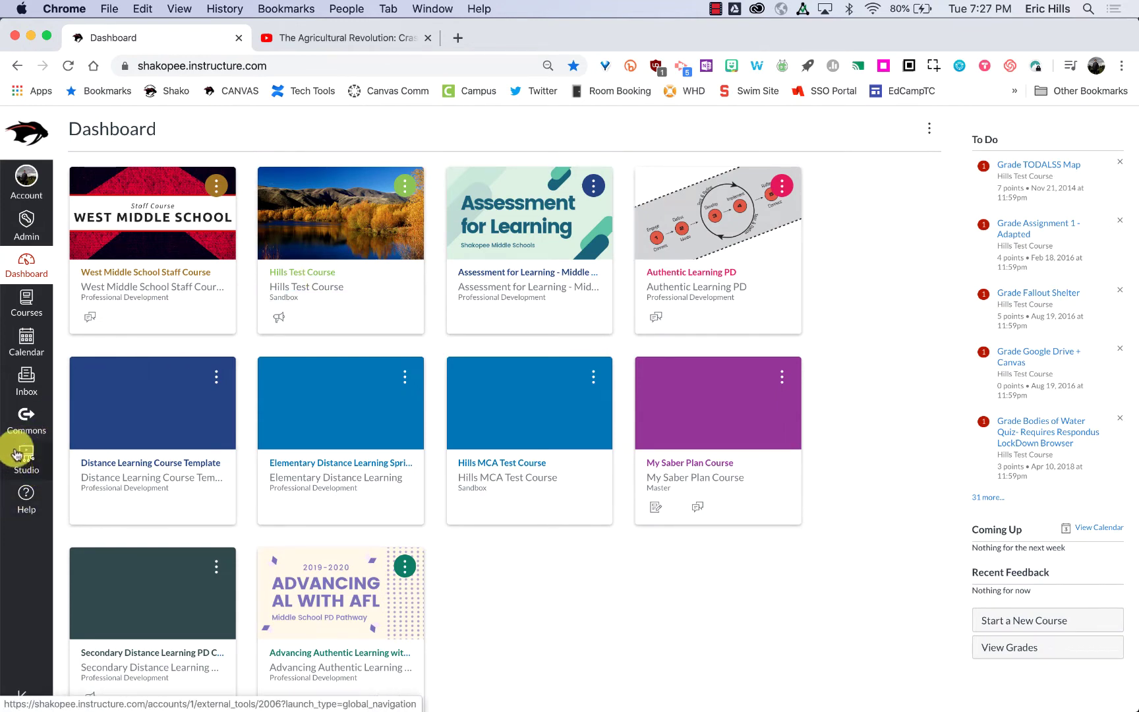
- Open the Studio media library and start adding new media to My Uploads
left_click(11, 459)
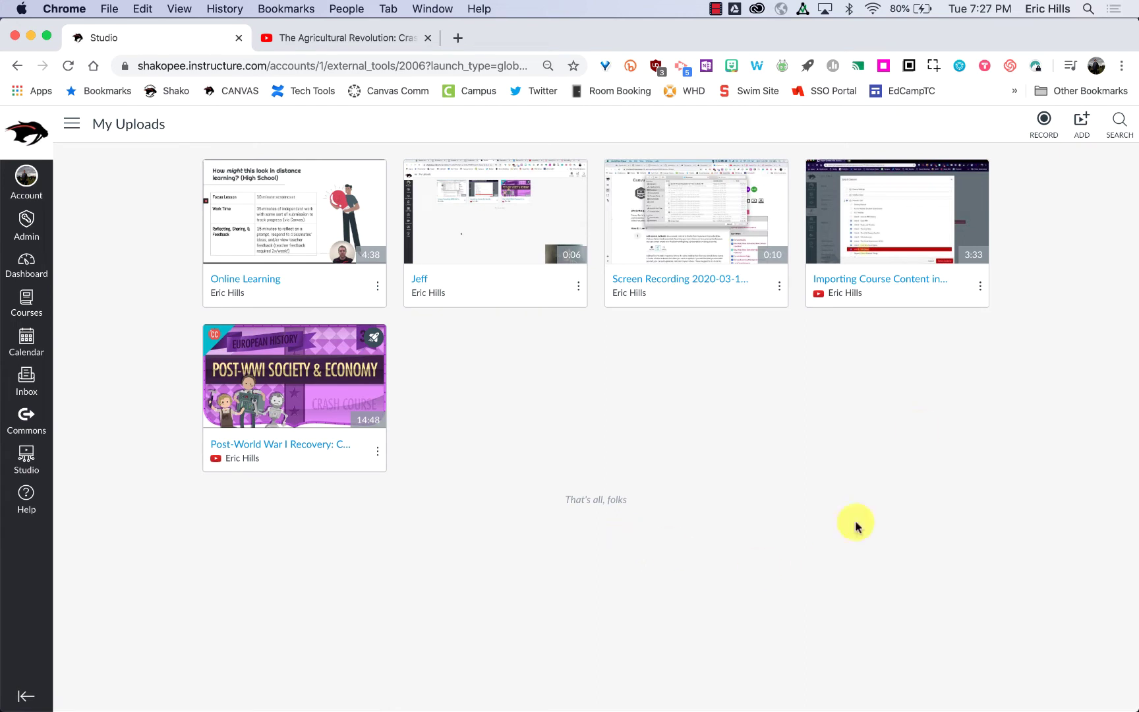
left_click(1044, 125)
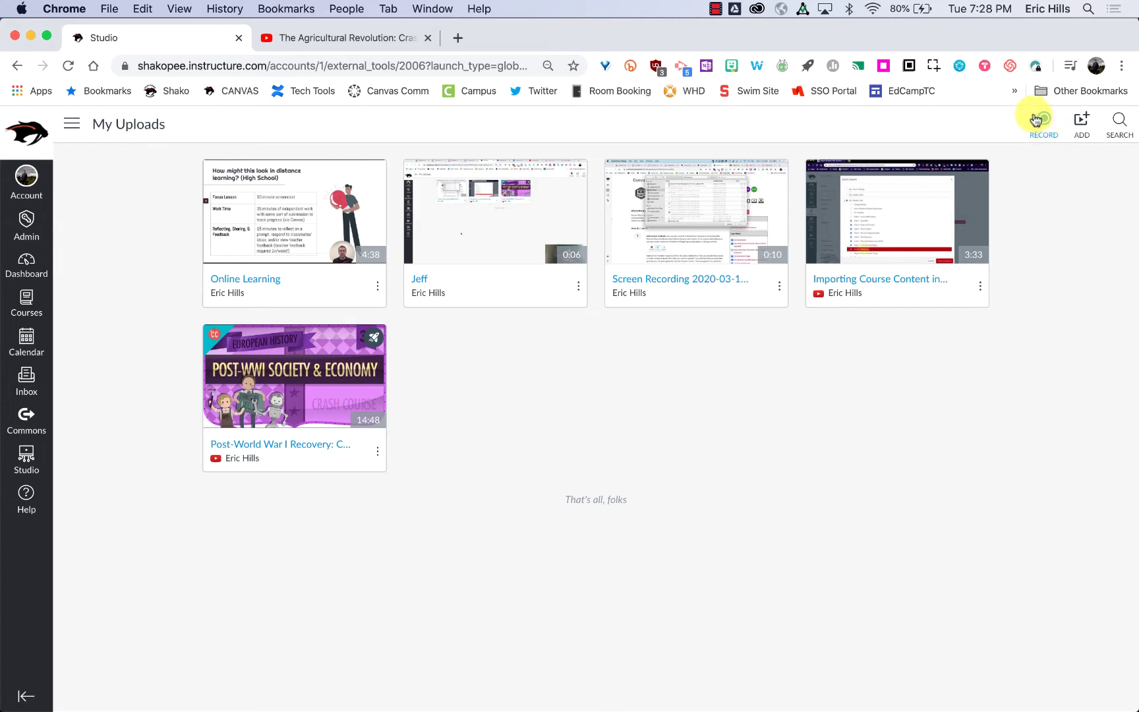
left_click(1083, 125)
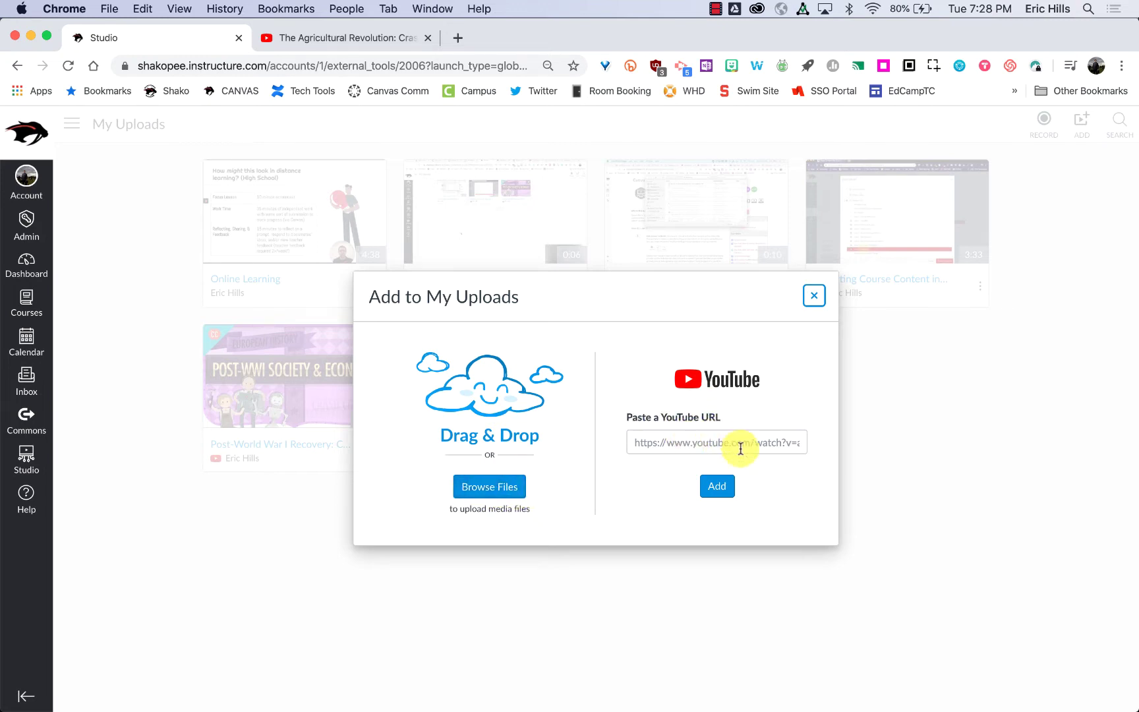
- Copy the URL of the YouTube video "The Agricultural Revolution: Crash Course World History #1" and add the video to My Uploads with it
left_click(308, 38)
left_click(305, 66)
key("super+c")
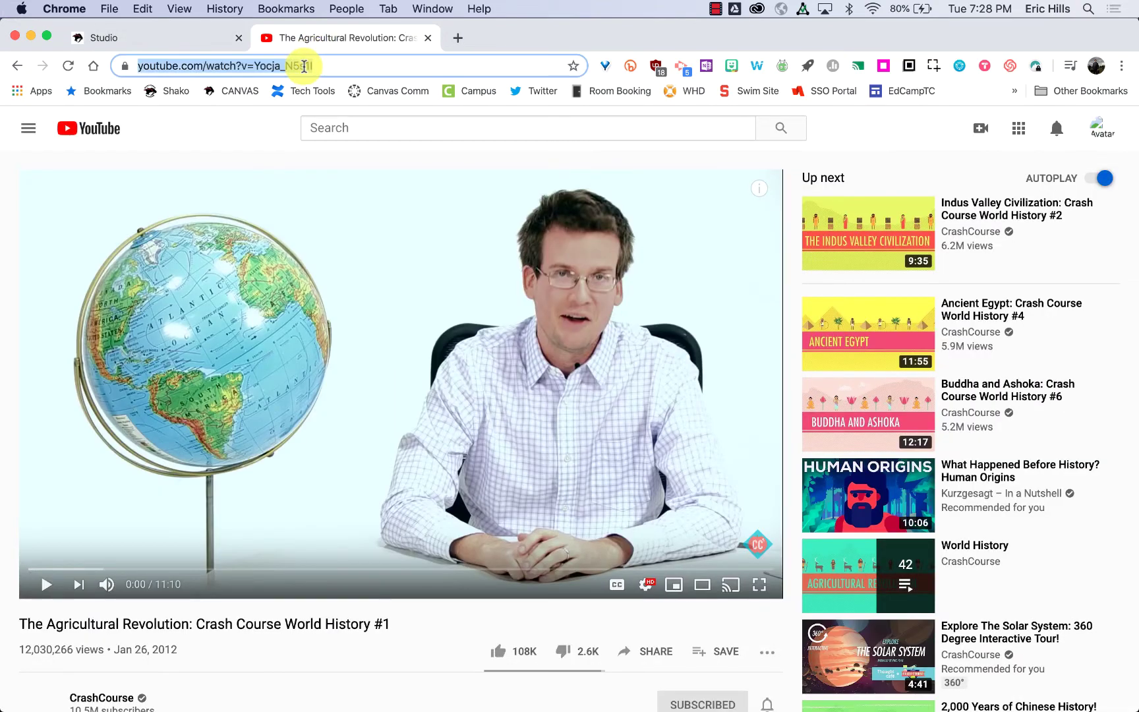
left_click(150, 38)
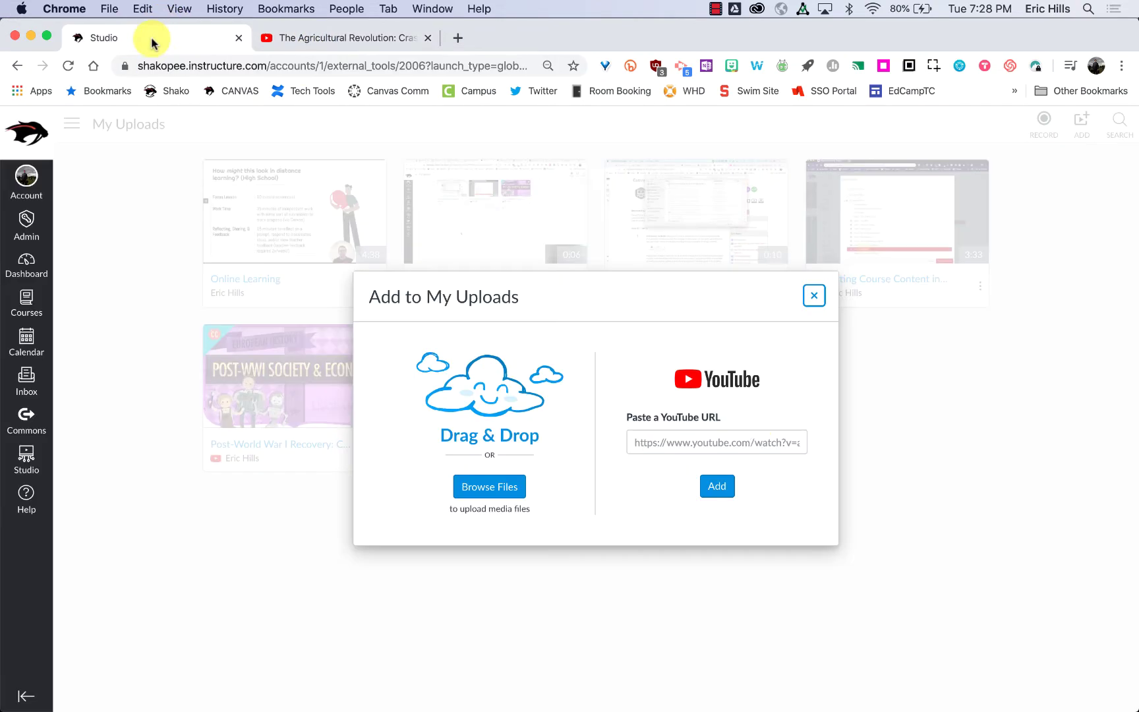
left_click(710, 448)
key("super+v")
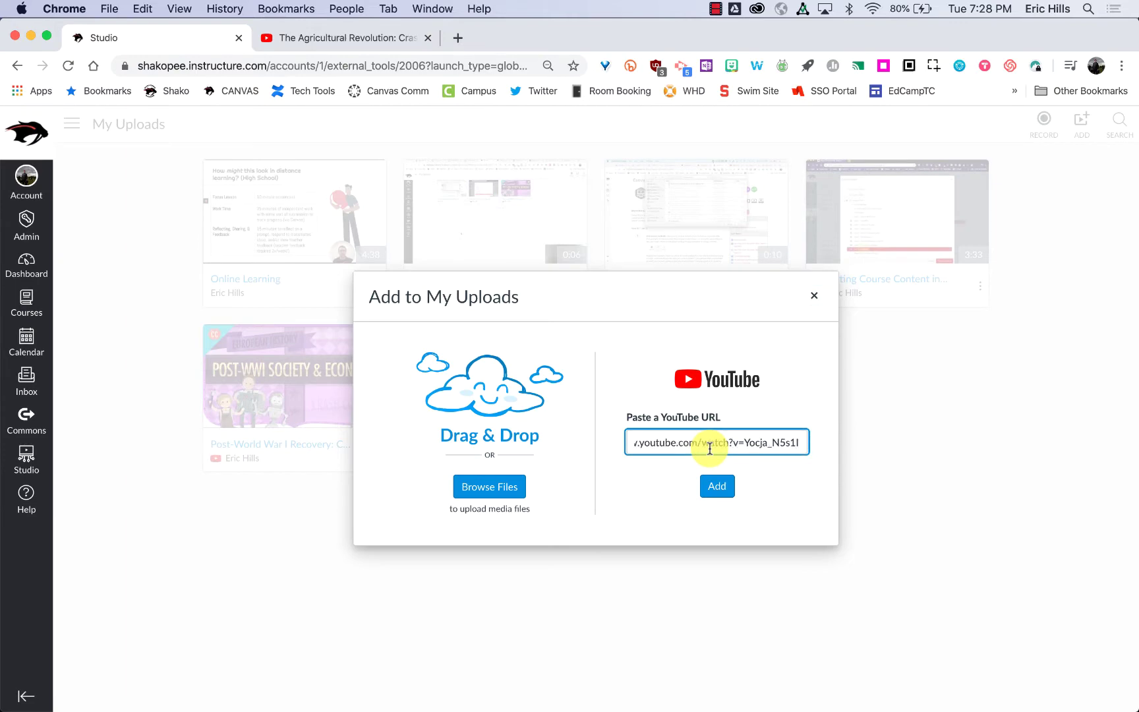
left_click(717, 486)
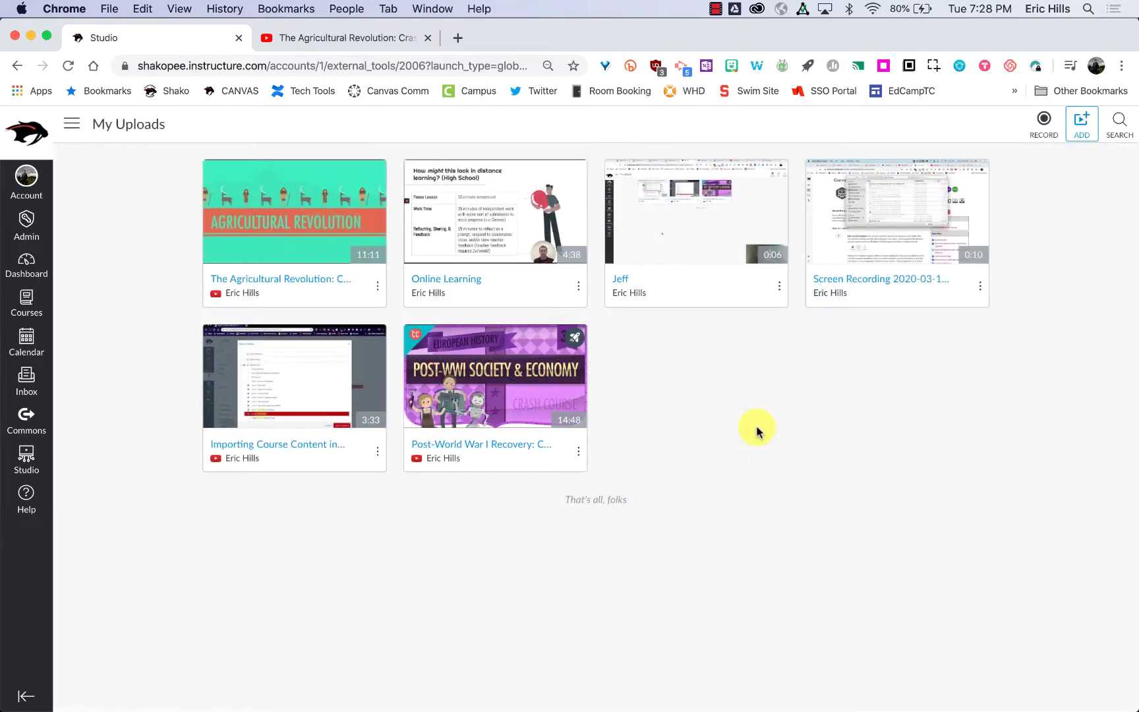
- Create a video quiz from the Agricultural Revolution video with the title "Test" and the description "Test"
mouse_move(261, 210)
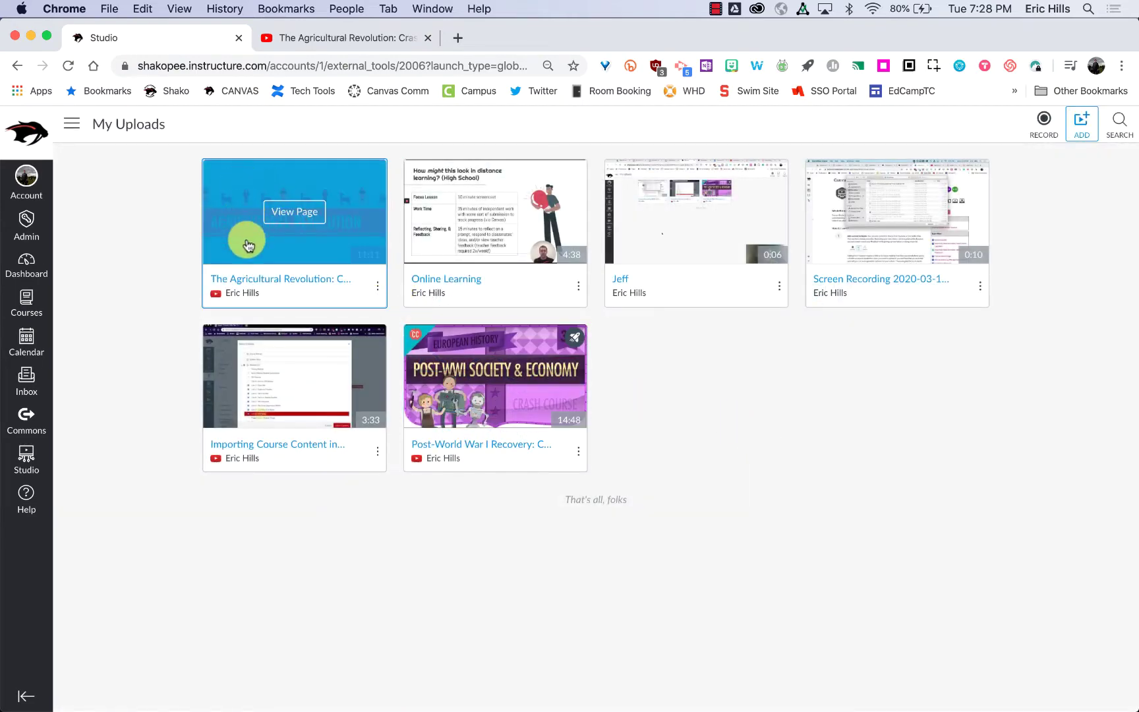
left_click(378, 286)
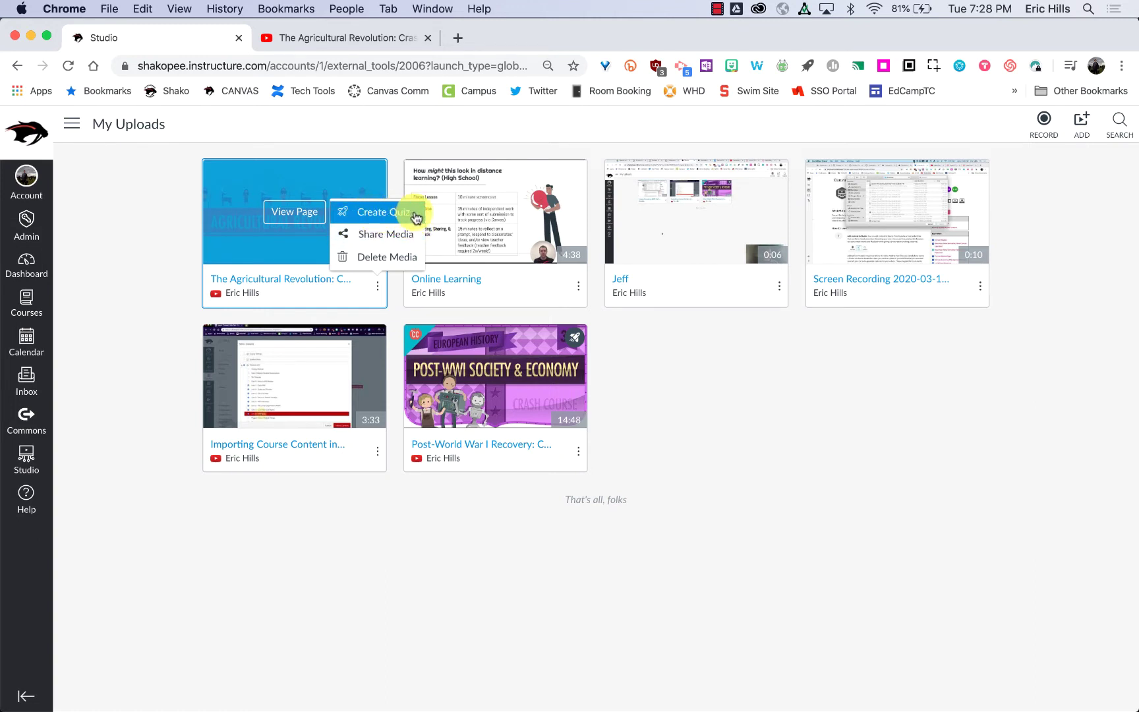
left_click(373, 214)
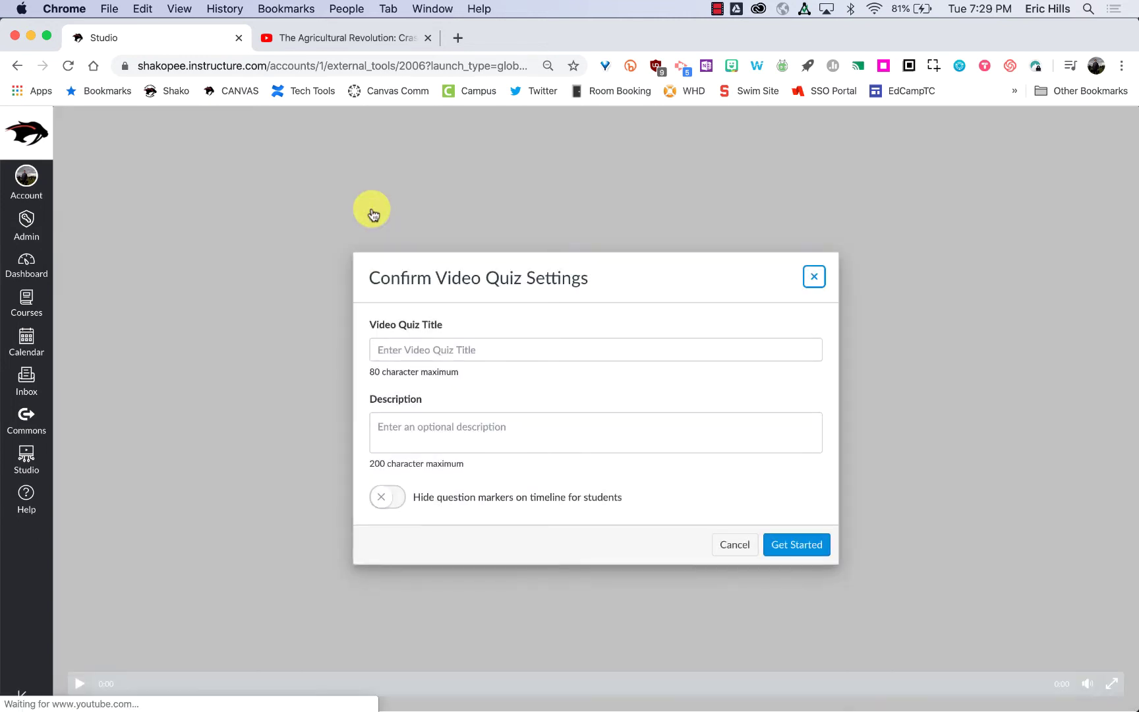
left_click(398, 349)
type("Test")
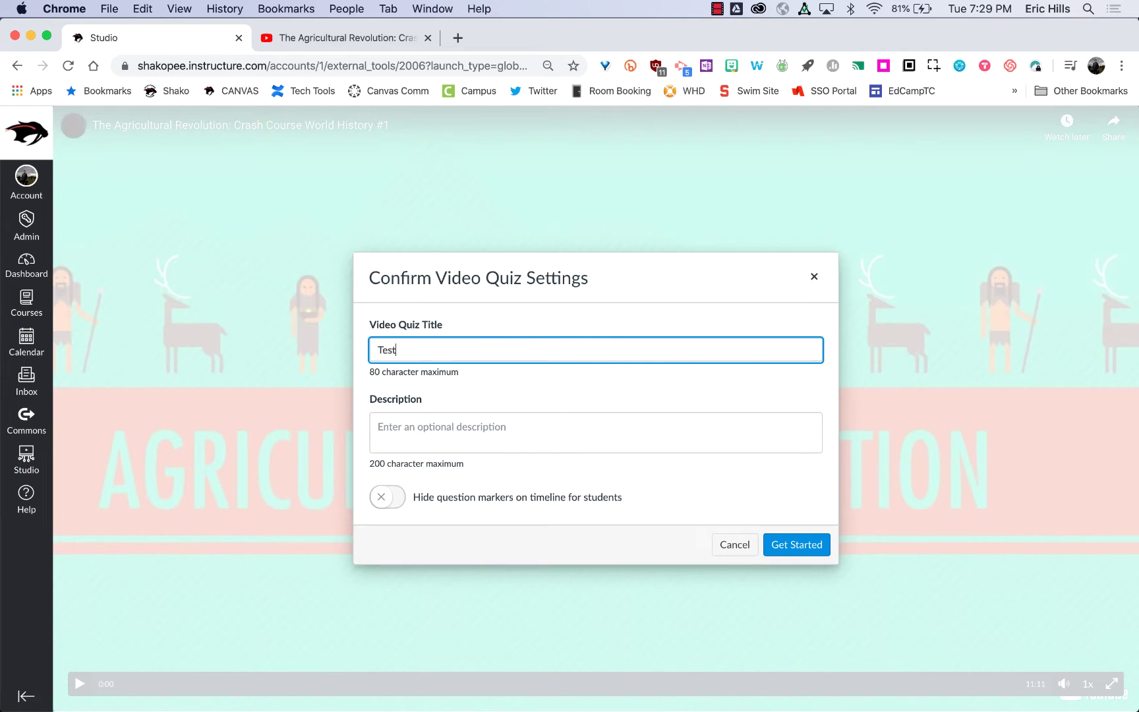
left_click(396, 430)
type("Test")
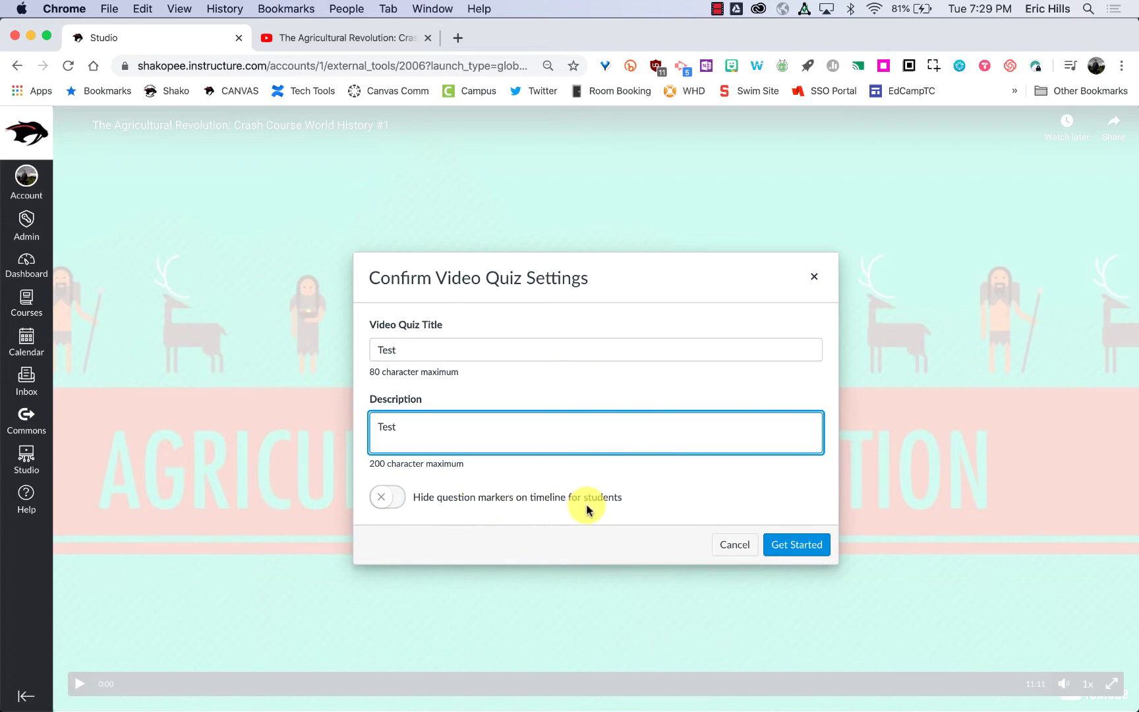
left_click(786, 546)
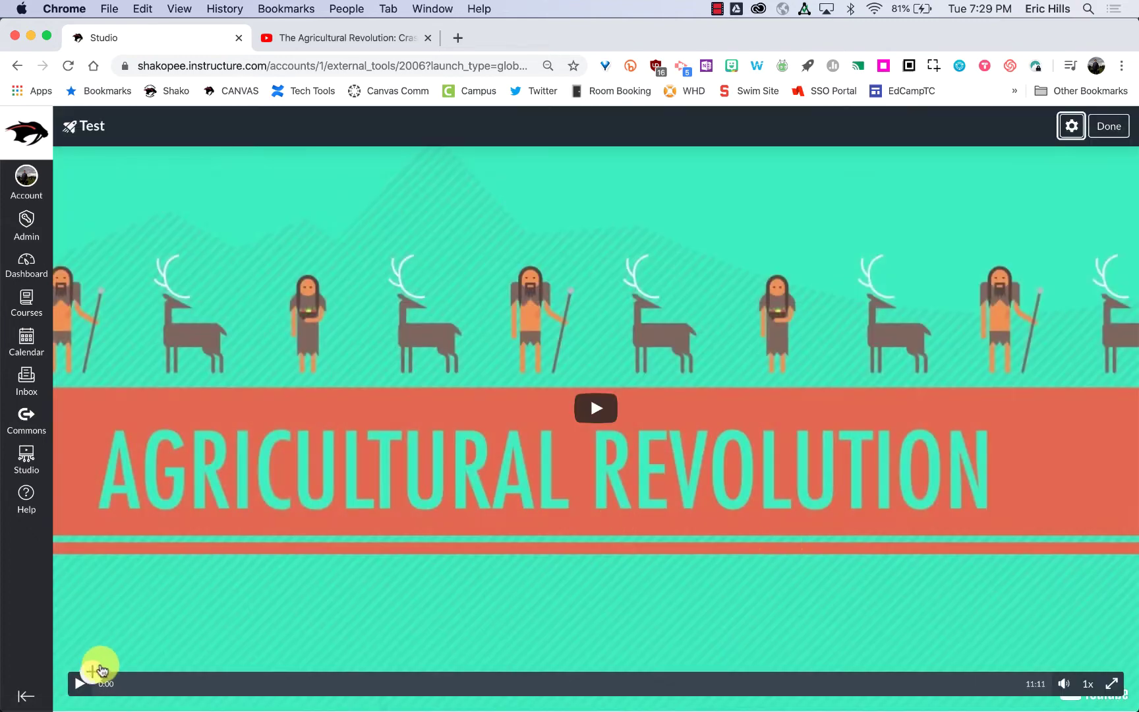
- Play the start of the video, pause it, and insert a Multiple Choice question at 0:06 on the timeline
left_click(79, 684)
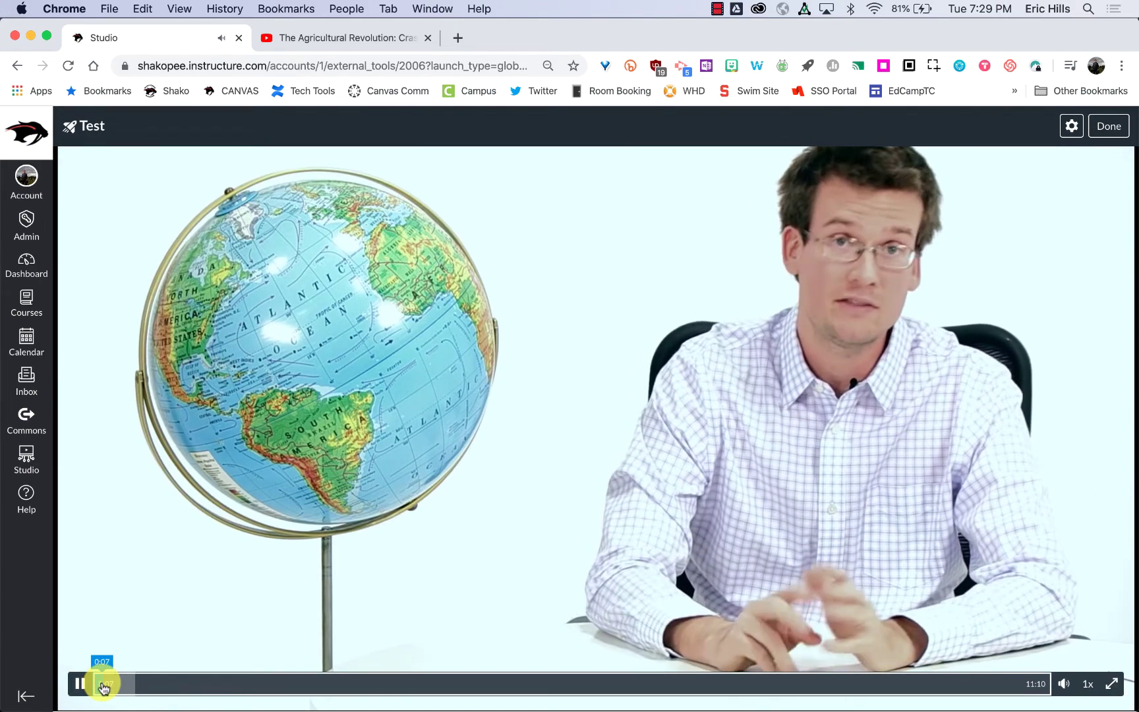
left_click(102, 685)
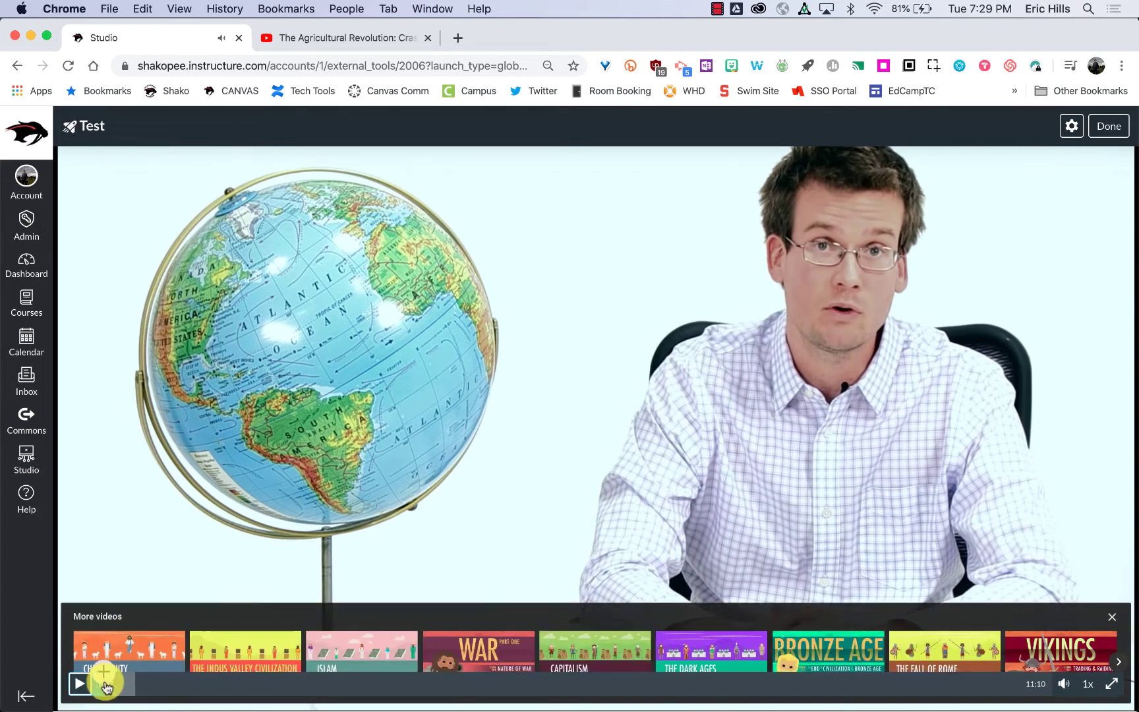
left_click(106, 684)
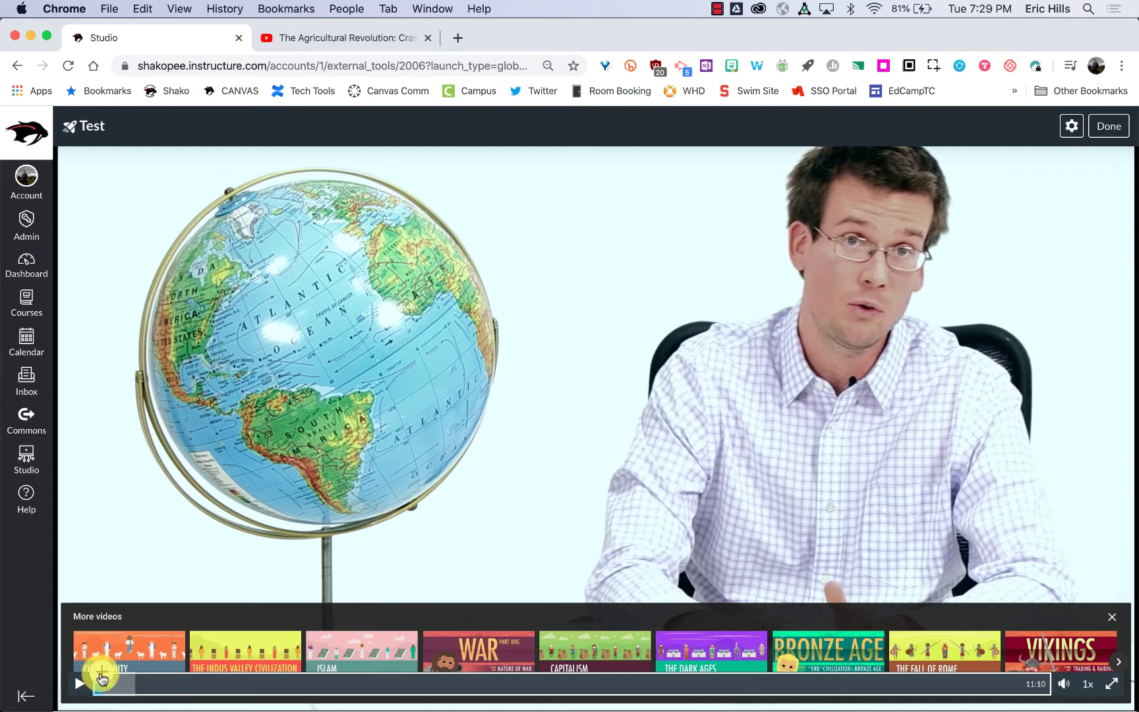
left_click(102, 674)
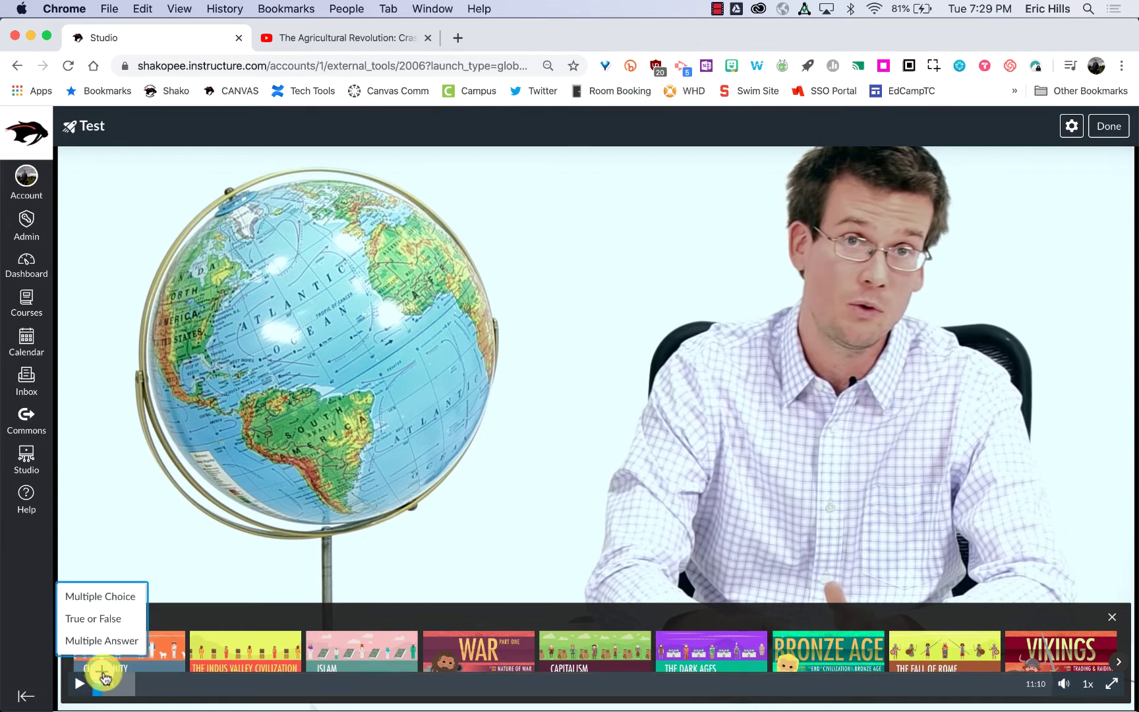
left_click(138, 597)
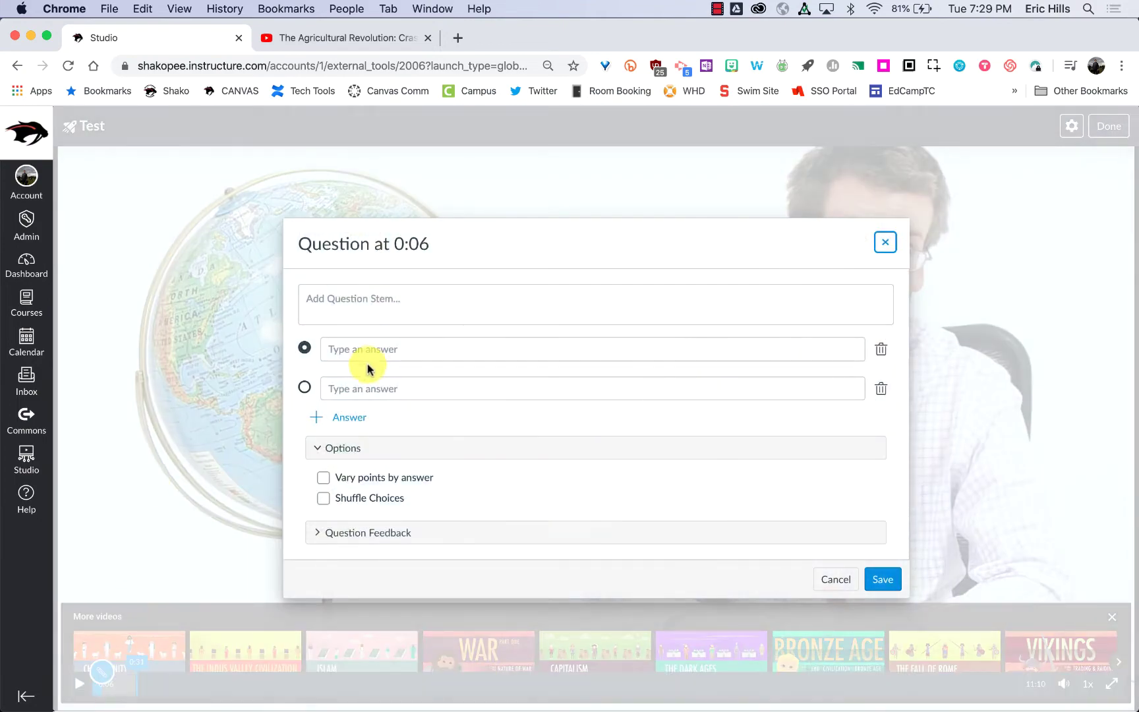
- Enter the question "Who is this guy?" with John Green as the correct answer and another person's name as the second answer
left_click(374, 308)
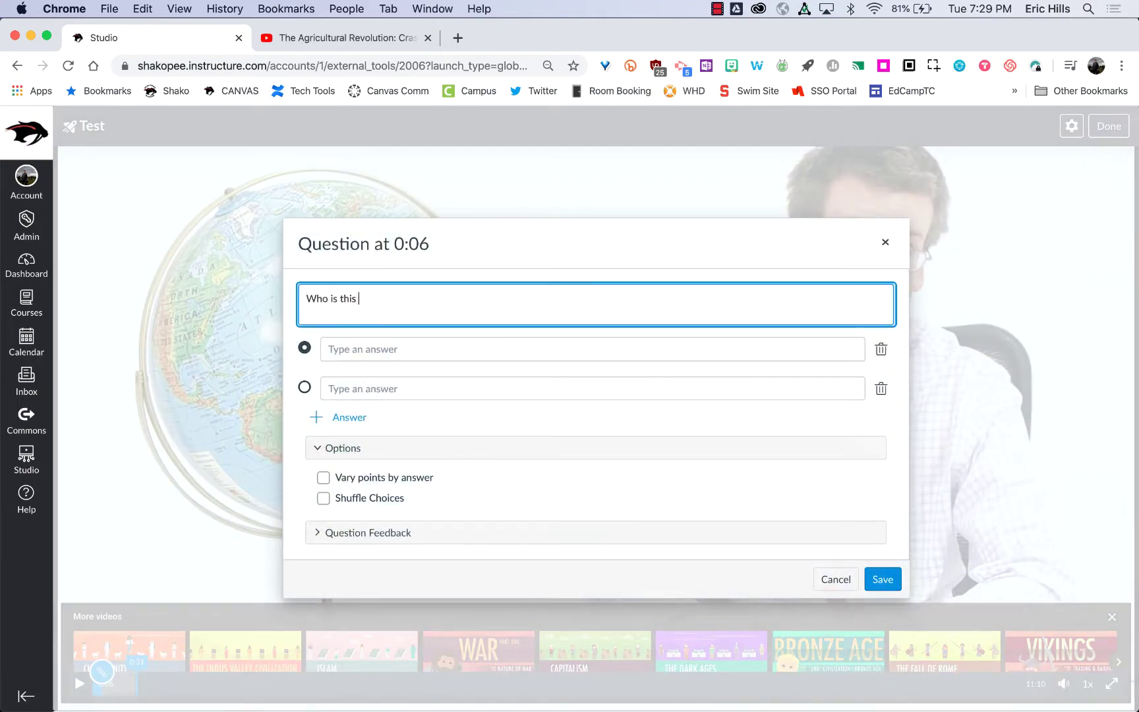
left_click(399, 348)
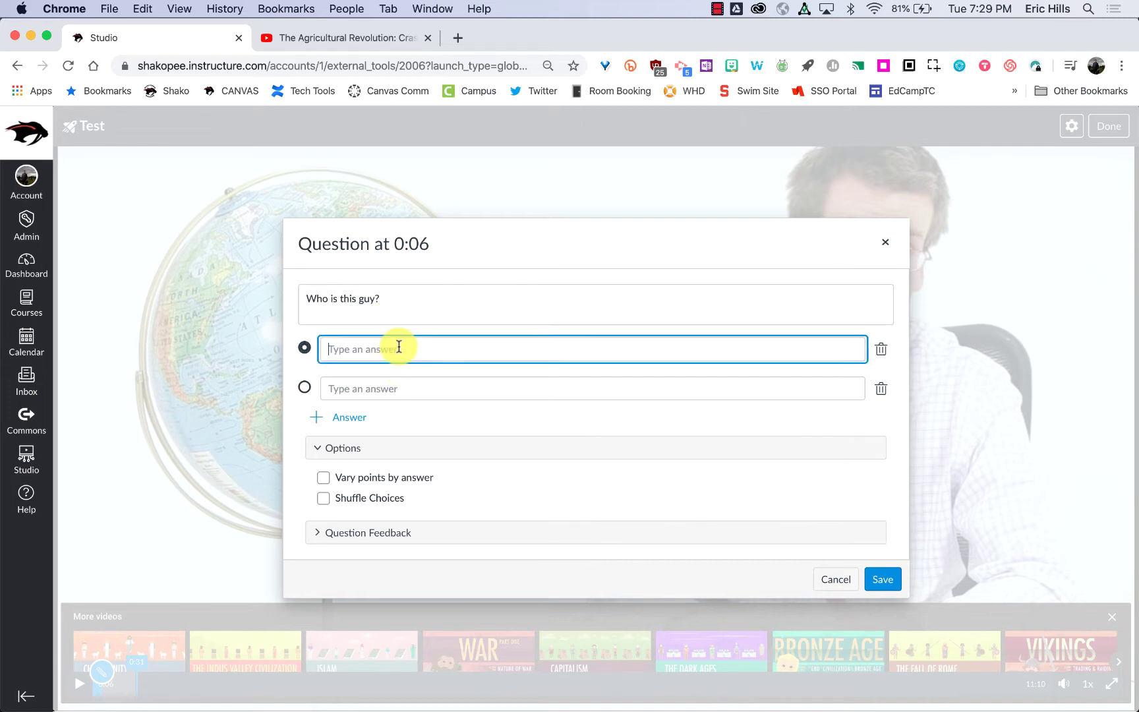
type("John Green")
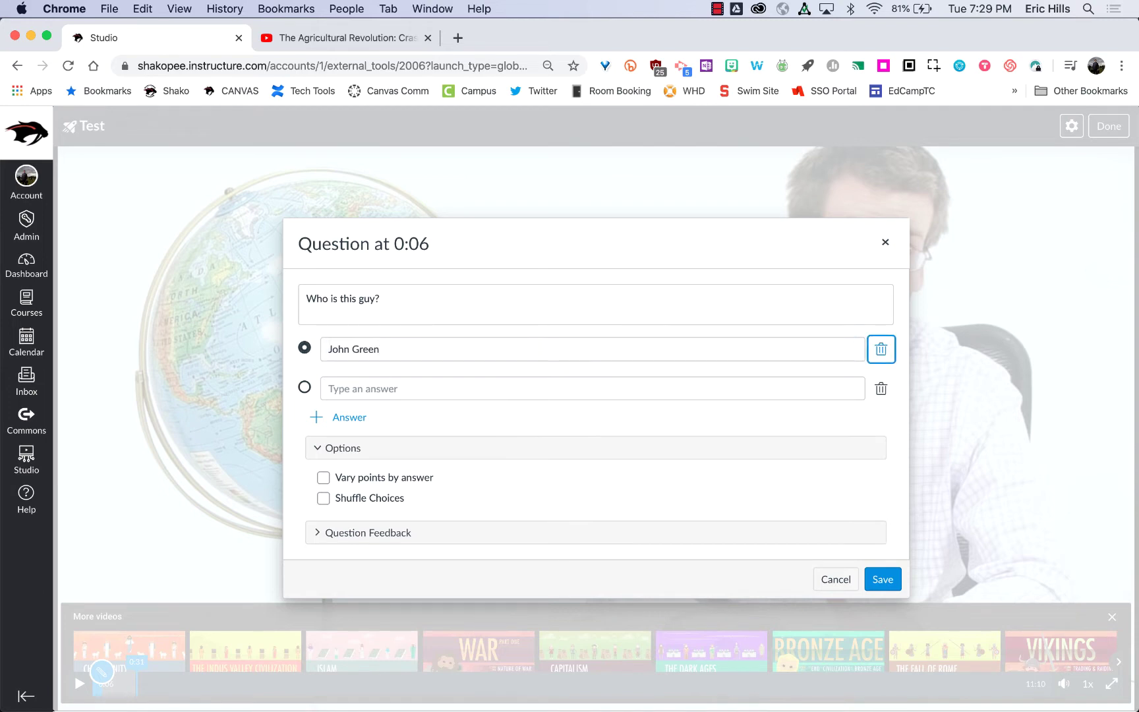
left_click(346, 388)
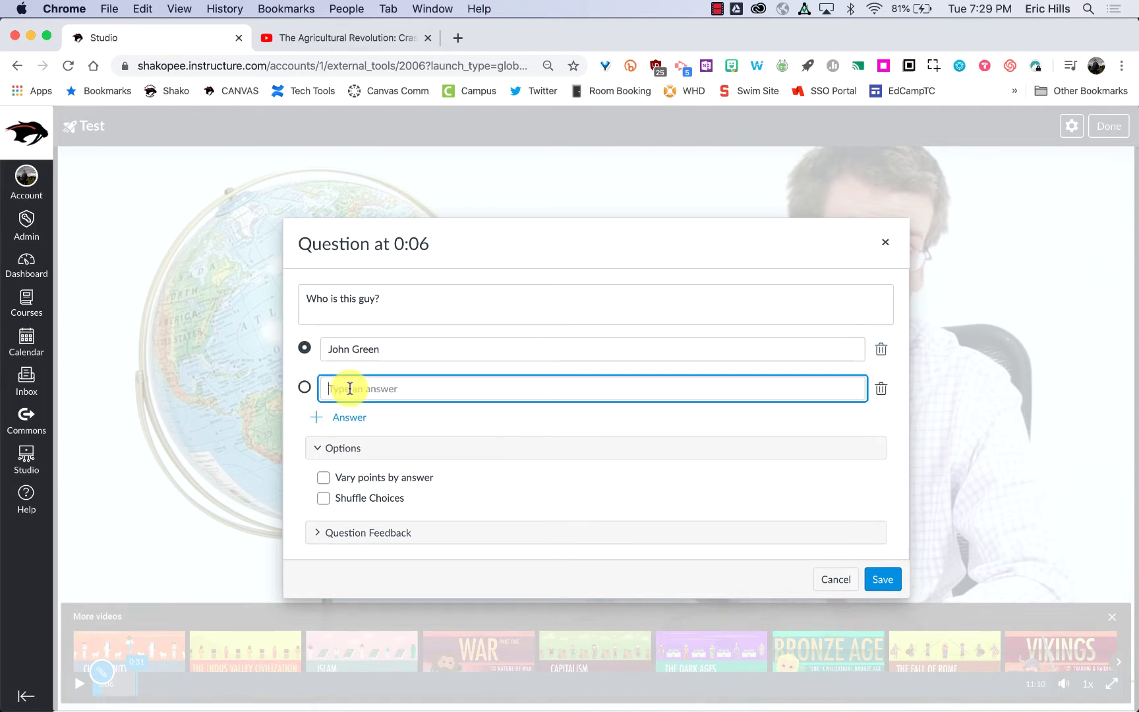
type("K")
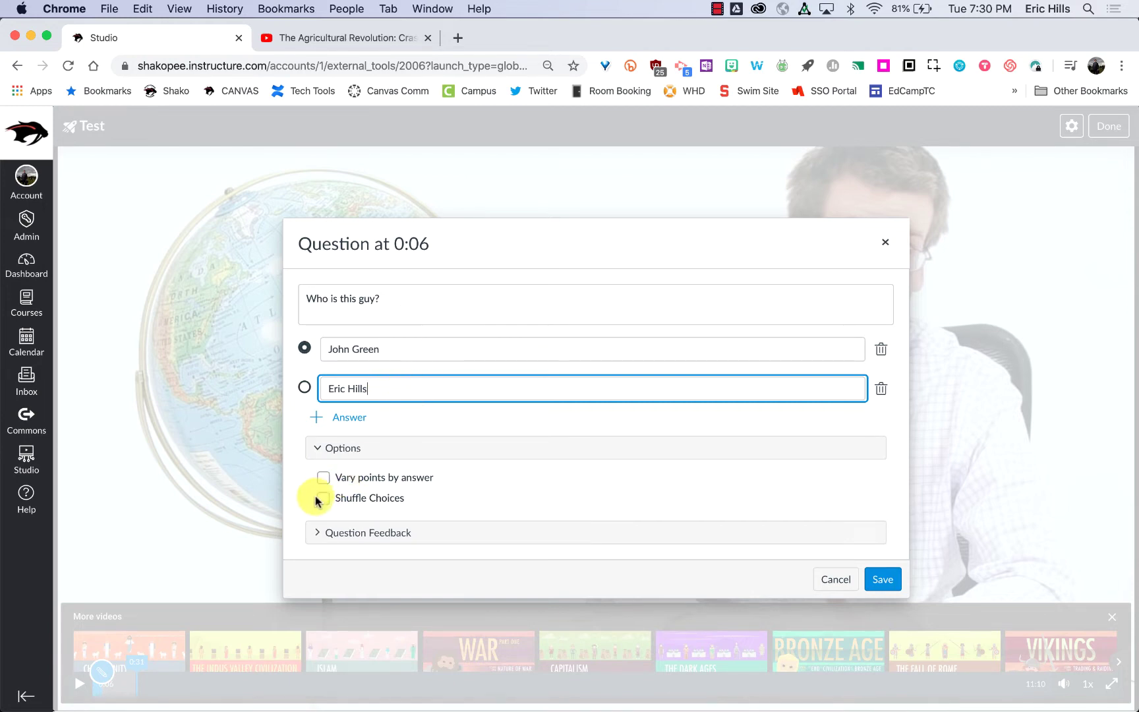
- Shuffle the choices, set the feedback to "Great job!" for correct and "Rewatch the video" for incorrect answers, and save the question and finished quiz
left_click(325, 498)
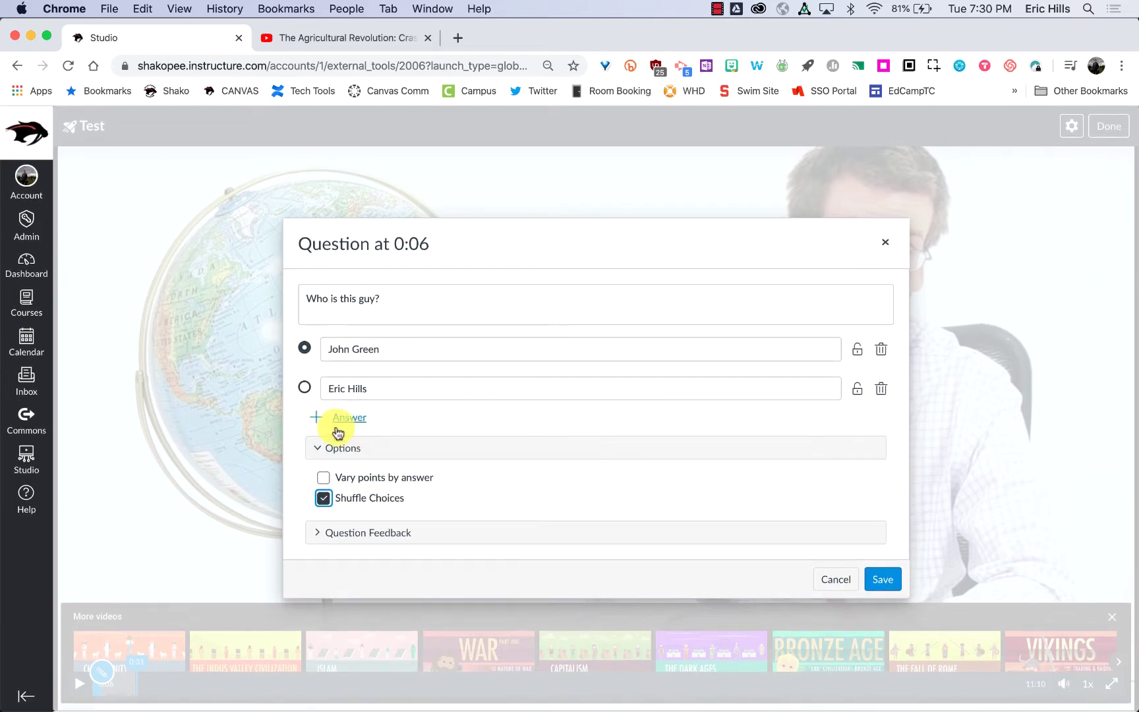
left_click(318, 533)
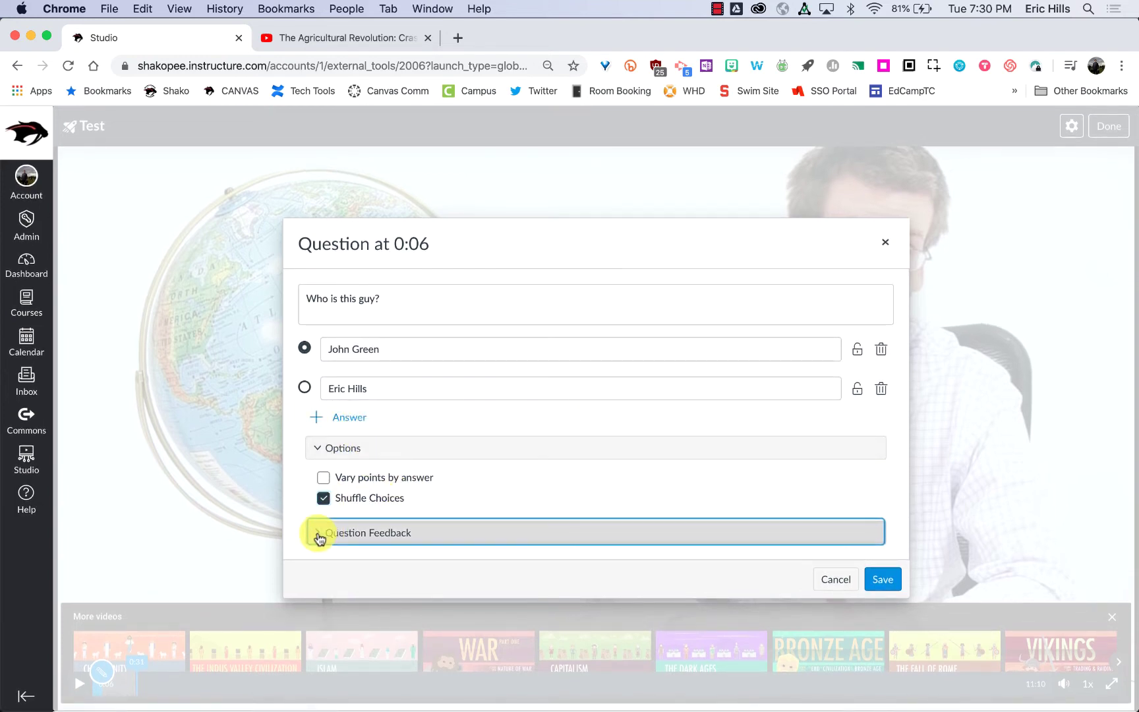
left_click(398, 507)
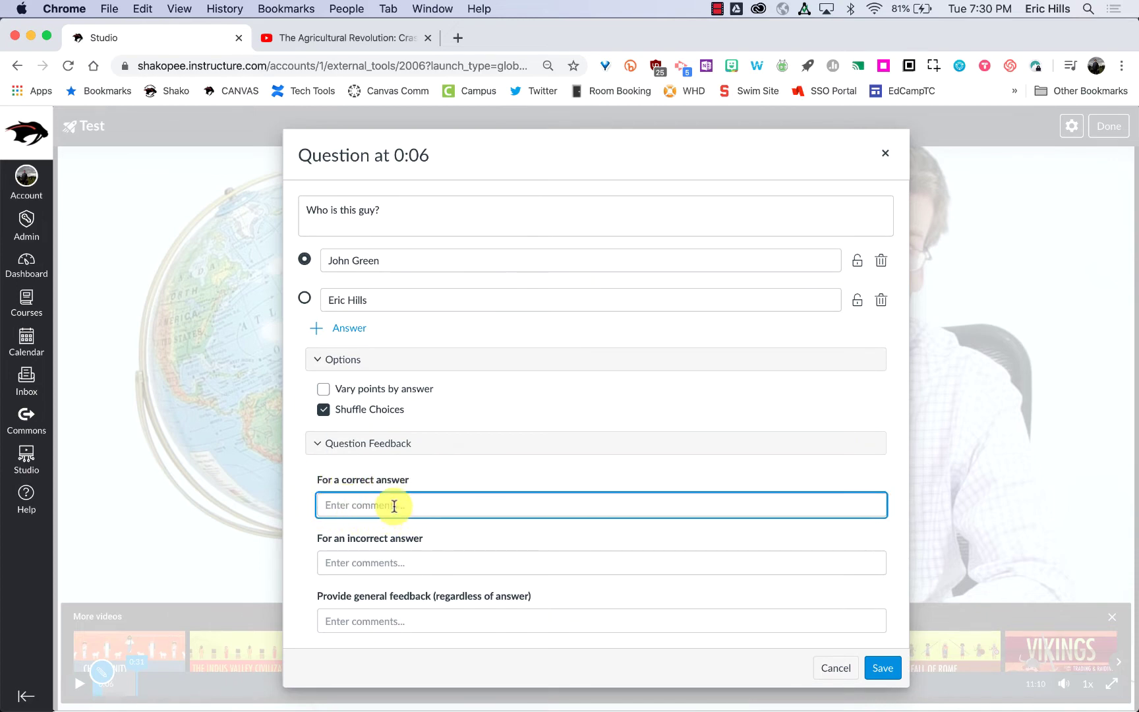
type("Great job!")
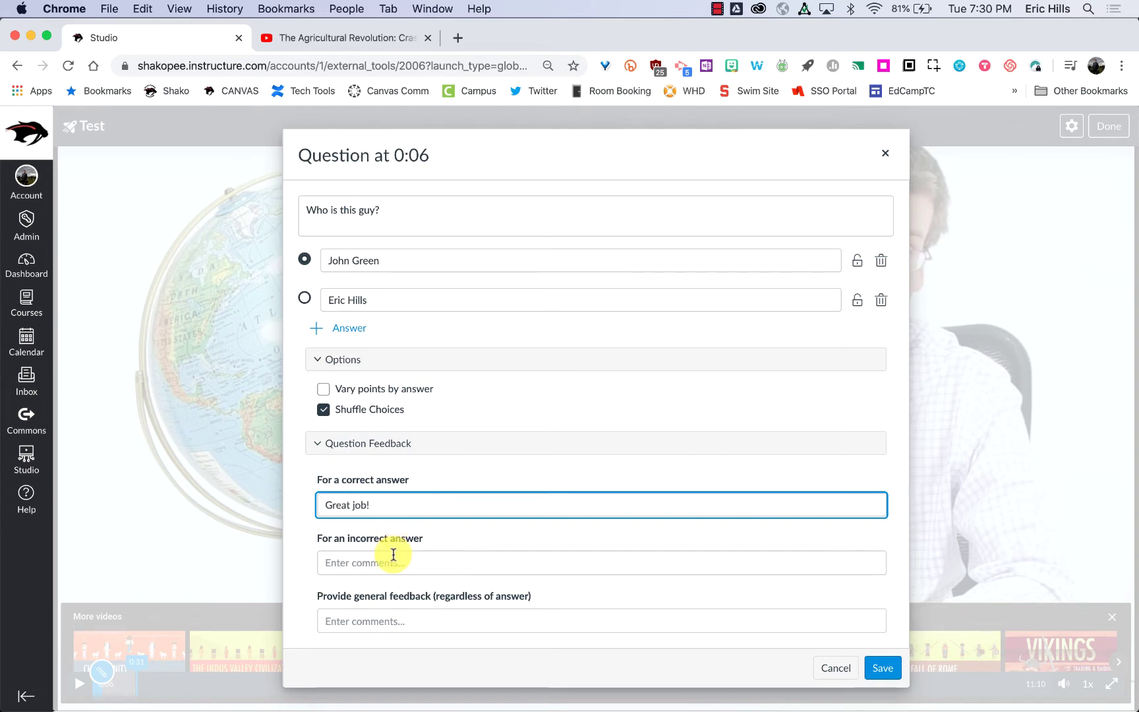
left_click(411, 575)
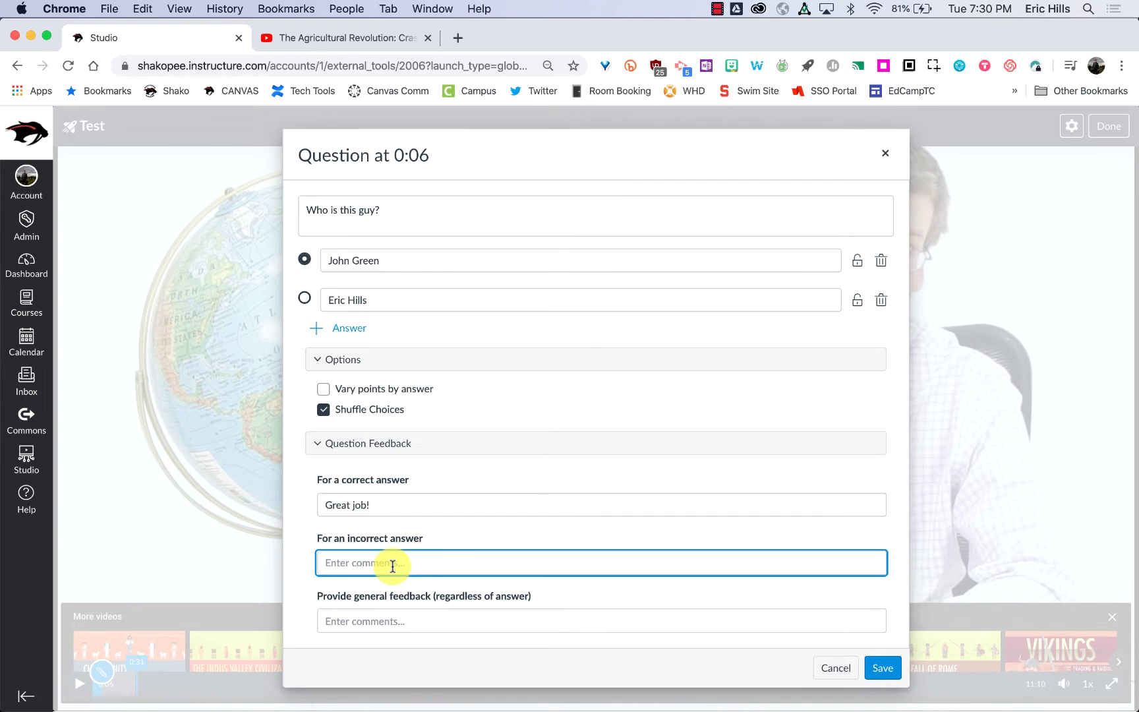
type("Rewatch")
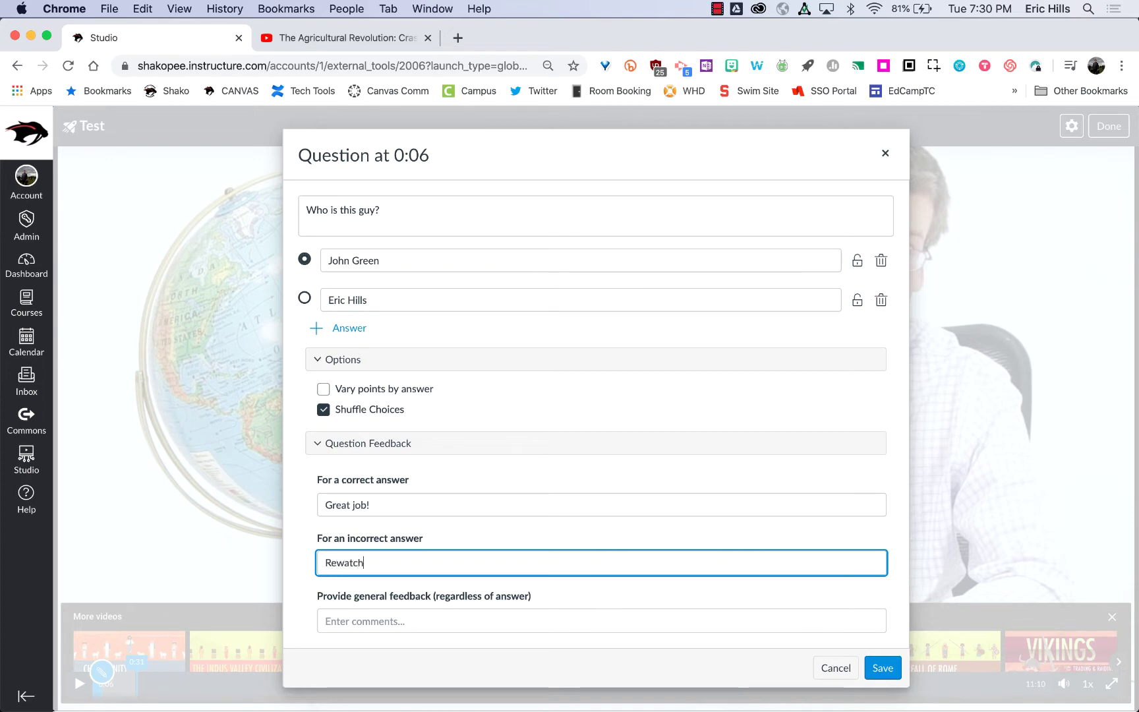
type(" the video")
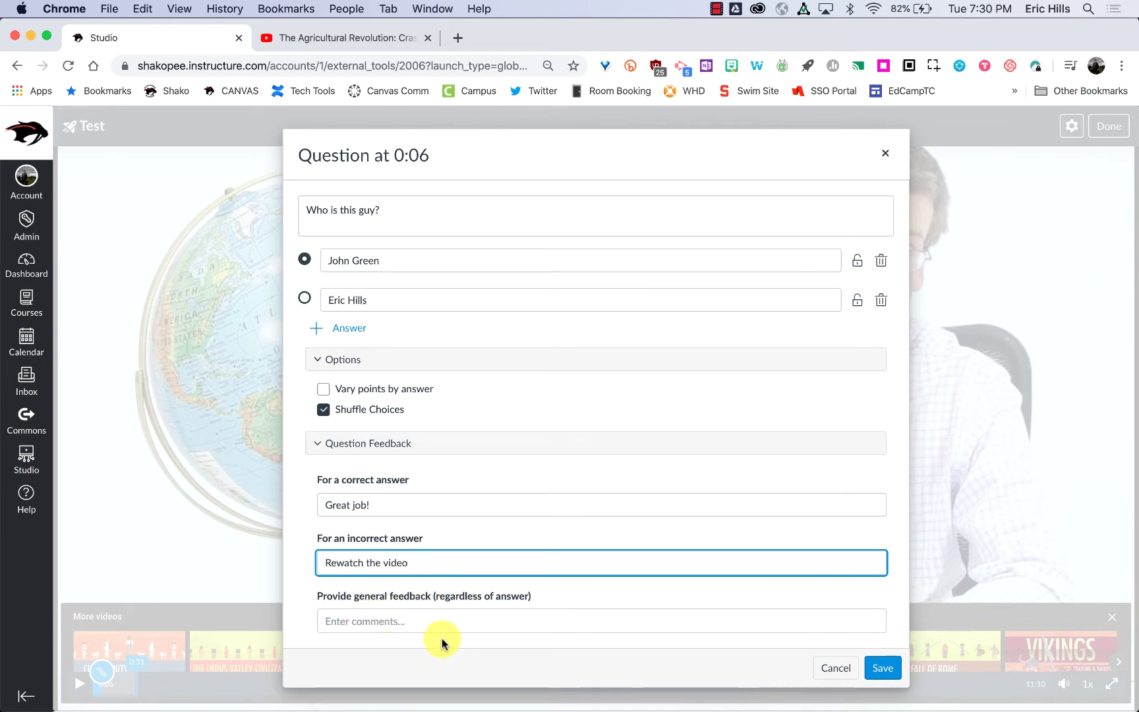
left_click(884, 668)
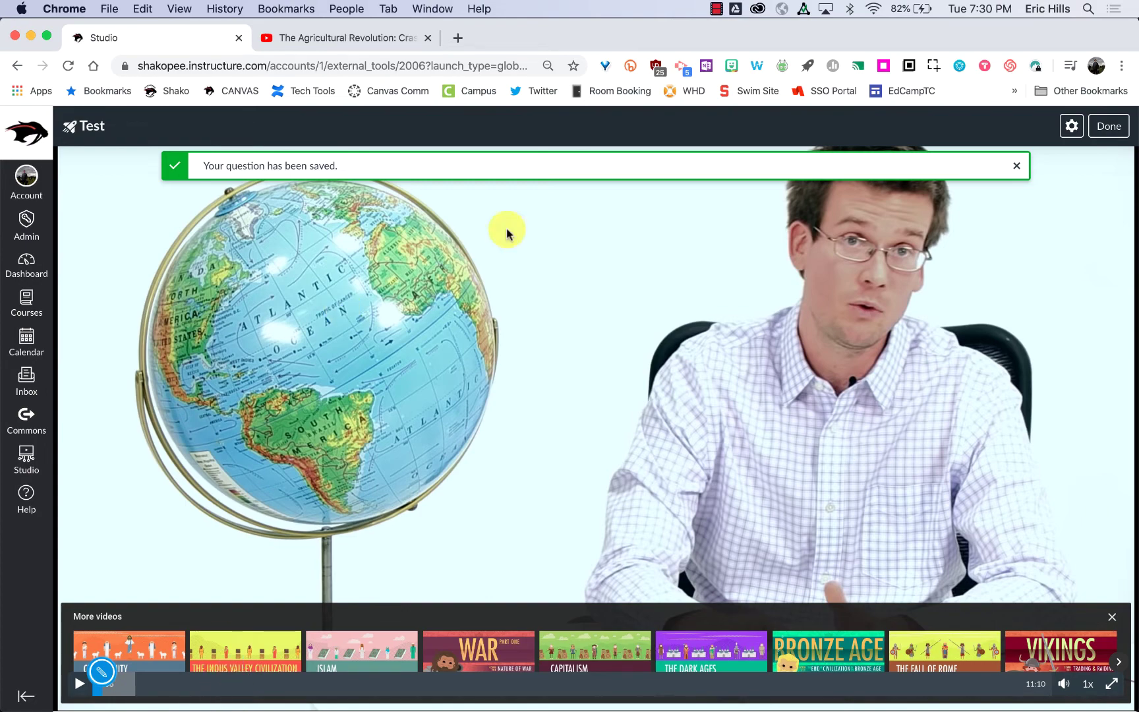
left_click(1106, 135)
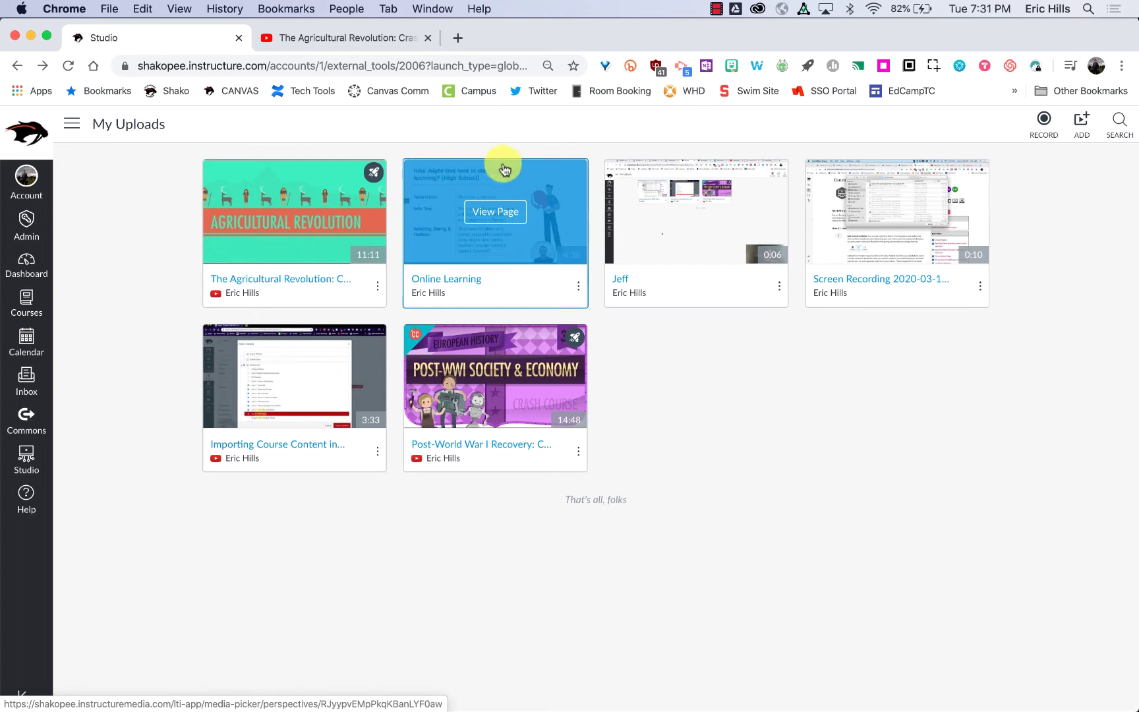
left_click(578, 286)
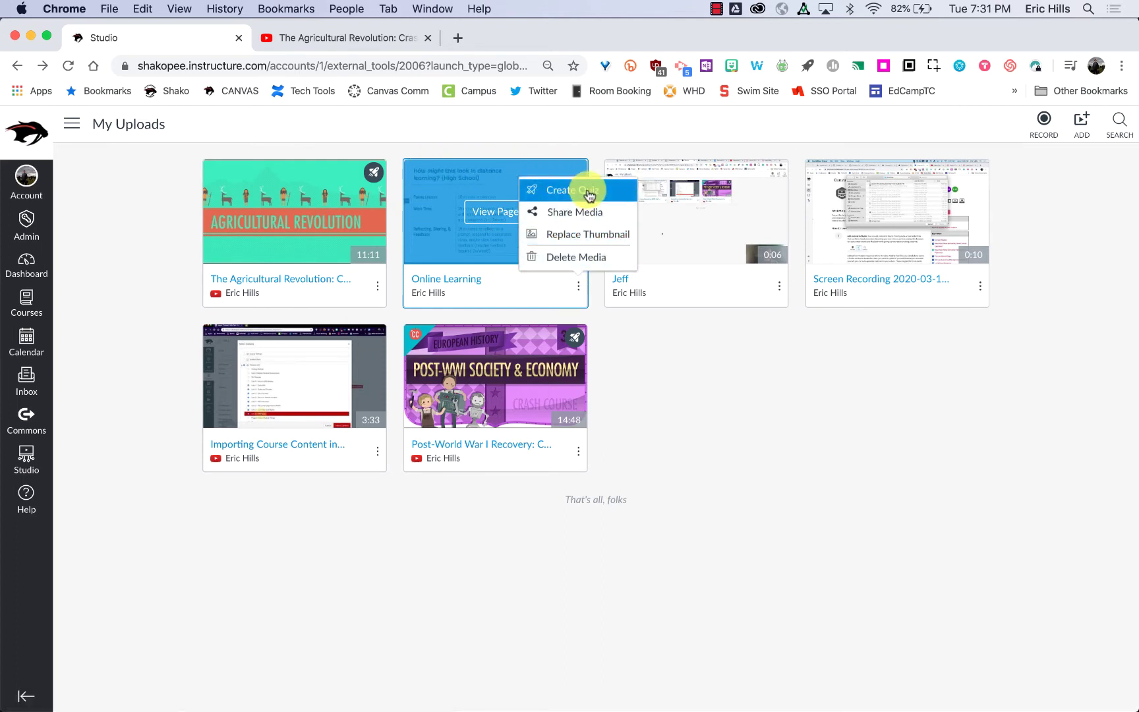
left_click(641, 348)
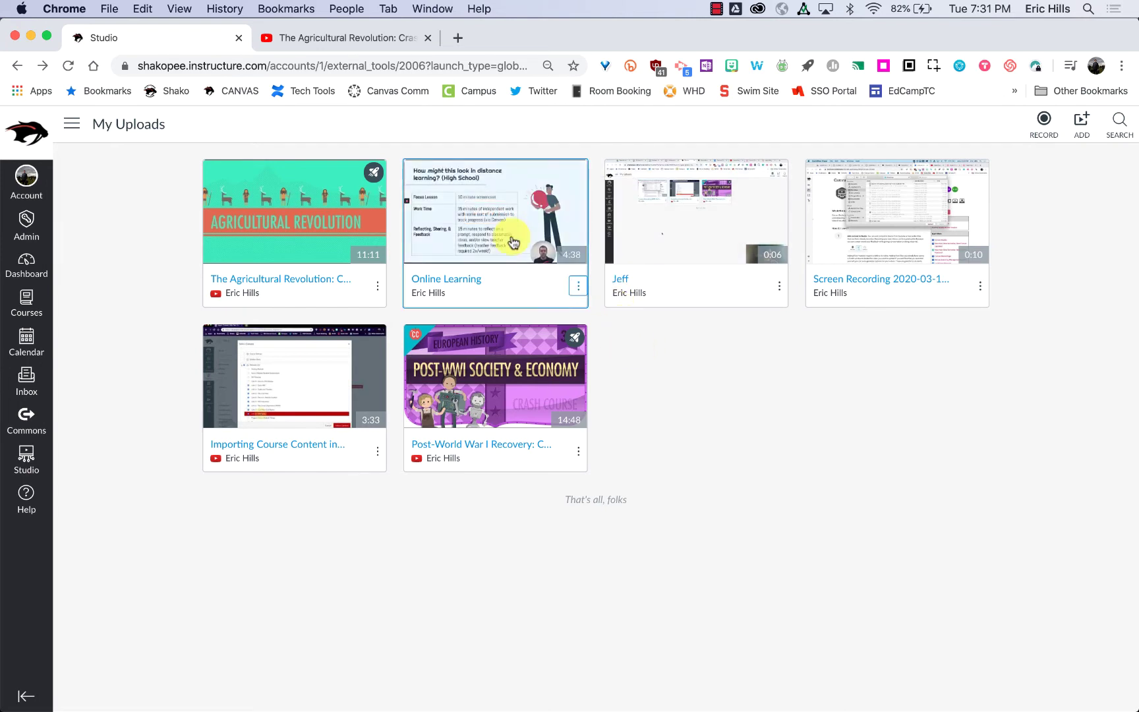
- Open the sandbox test course from the dashboard and start editing its CoLD Day Home Page
left_click(28, 265)
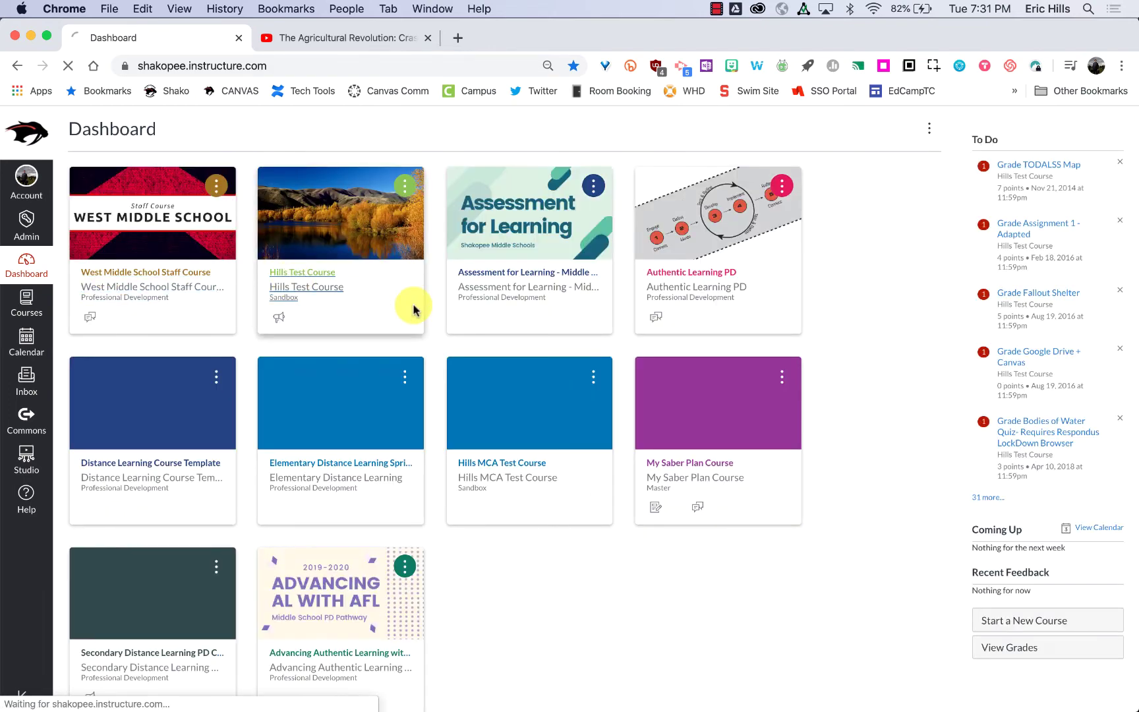
left_click(414, 310)
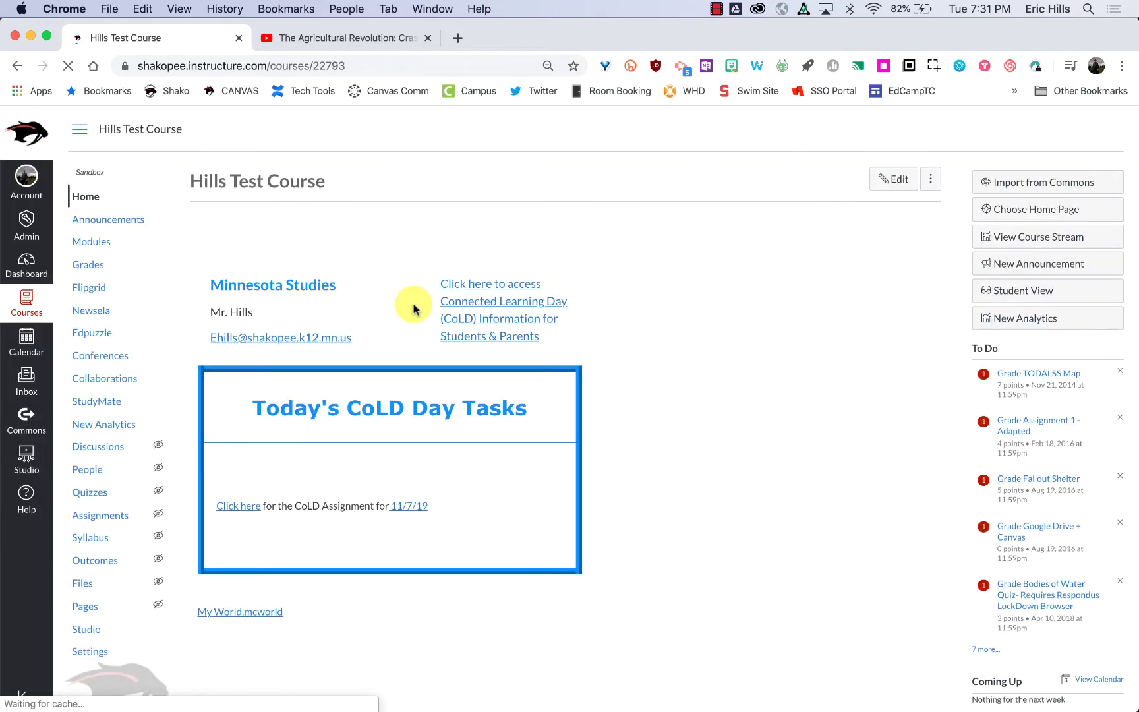
left_click(893, 183)
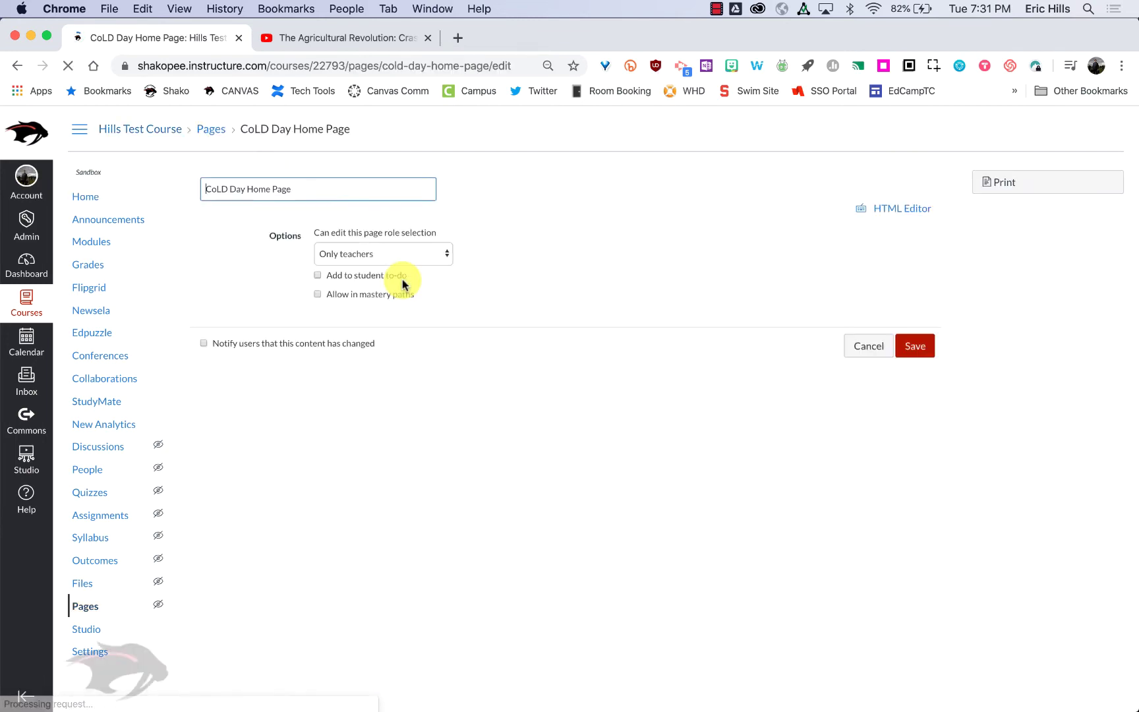
scroll(678, 412, "down", 3)
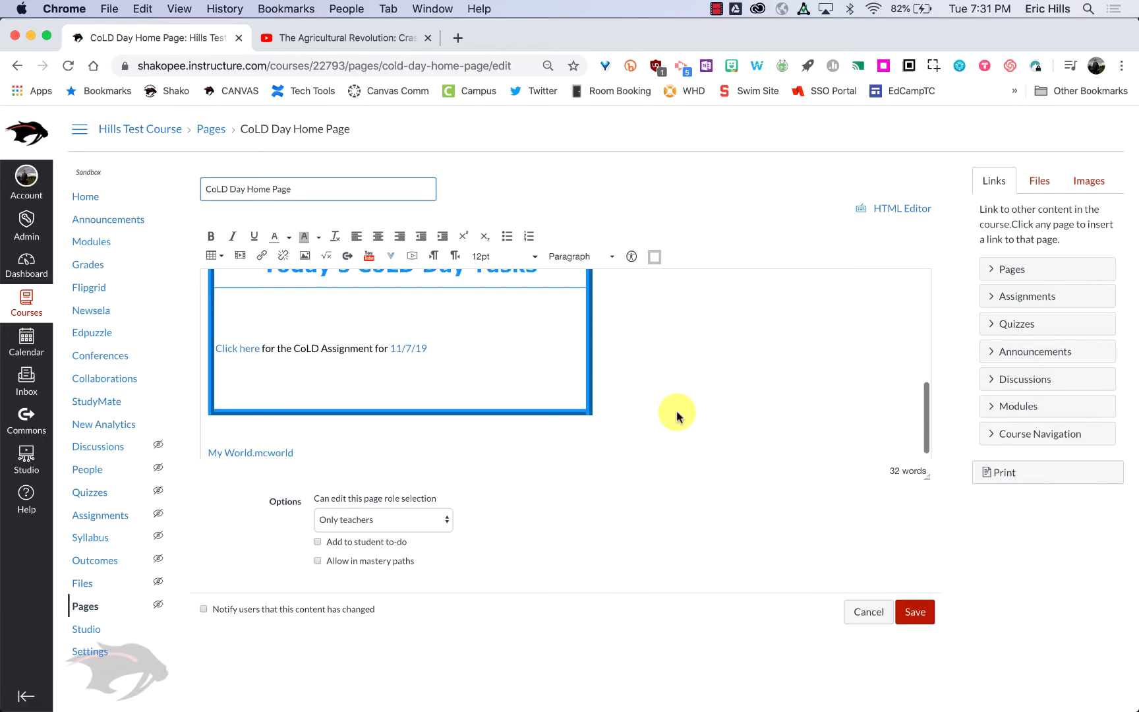
scroll(677, 409, "up", 5)
scroll(653, 410, "down", 5)
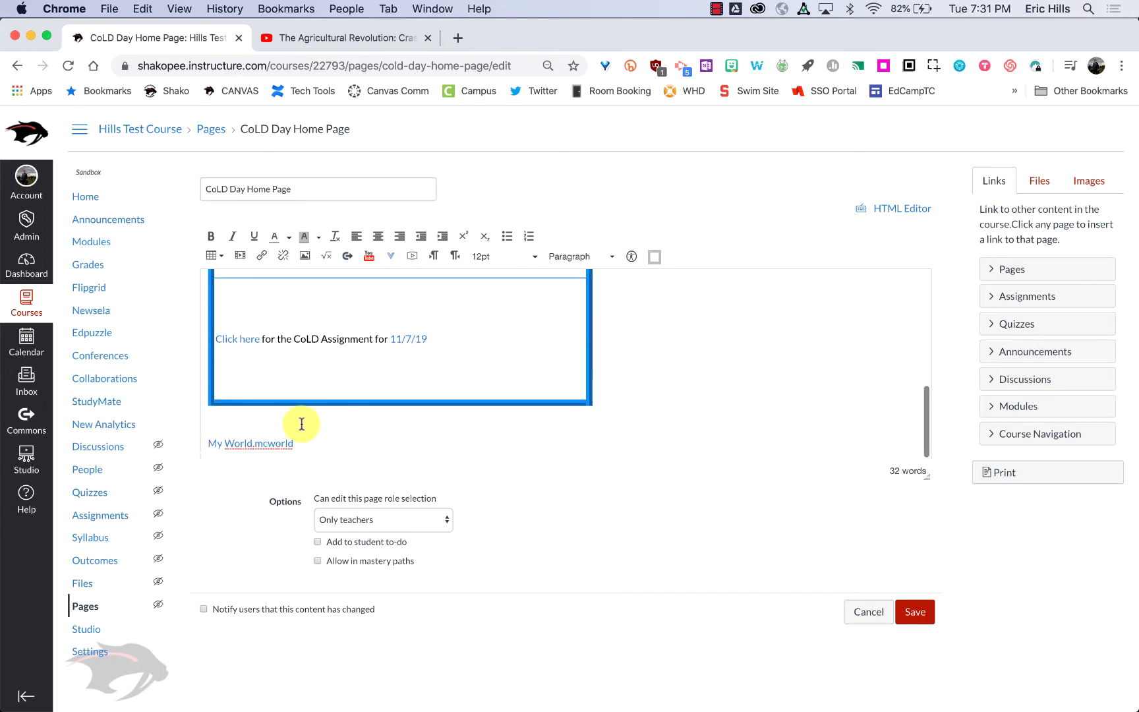
- Start inserting Studio media into the CoLD Day Home Page and select the Online Learning video
left_click(393, 263)
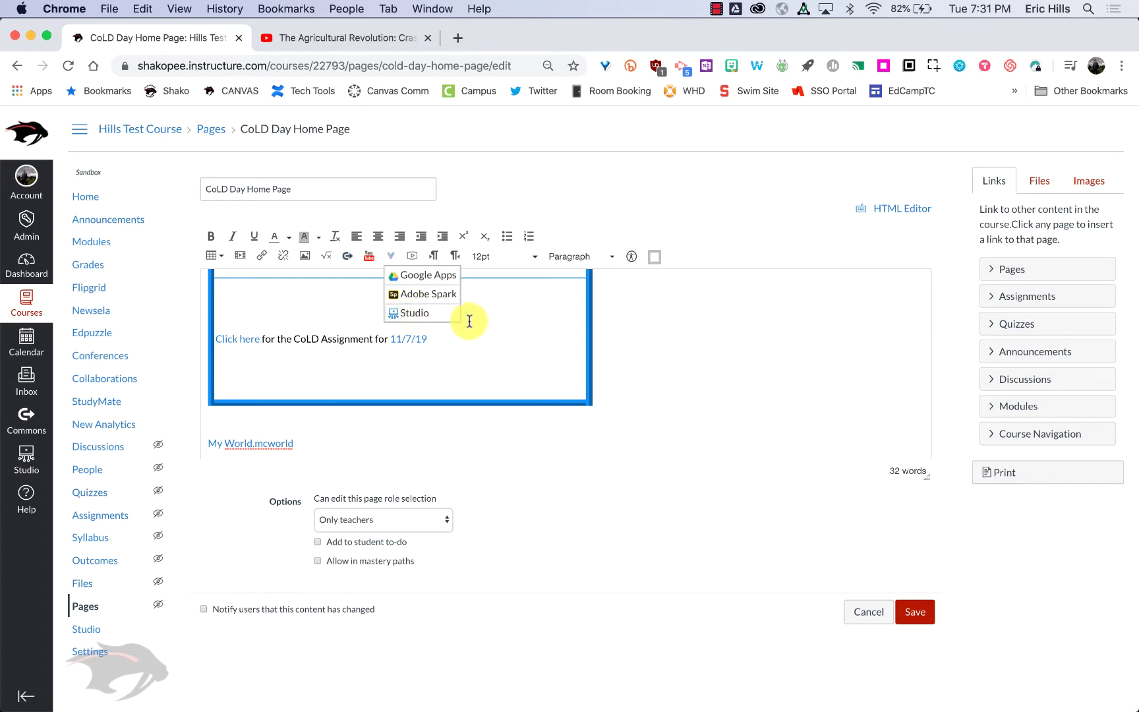
left_click(413, 315)
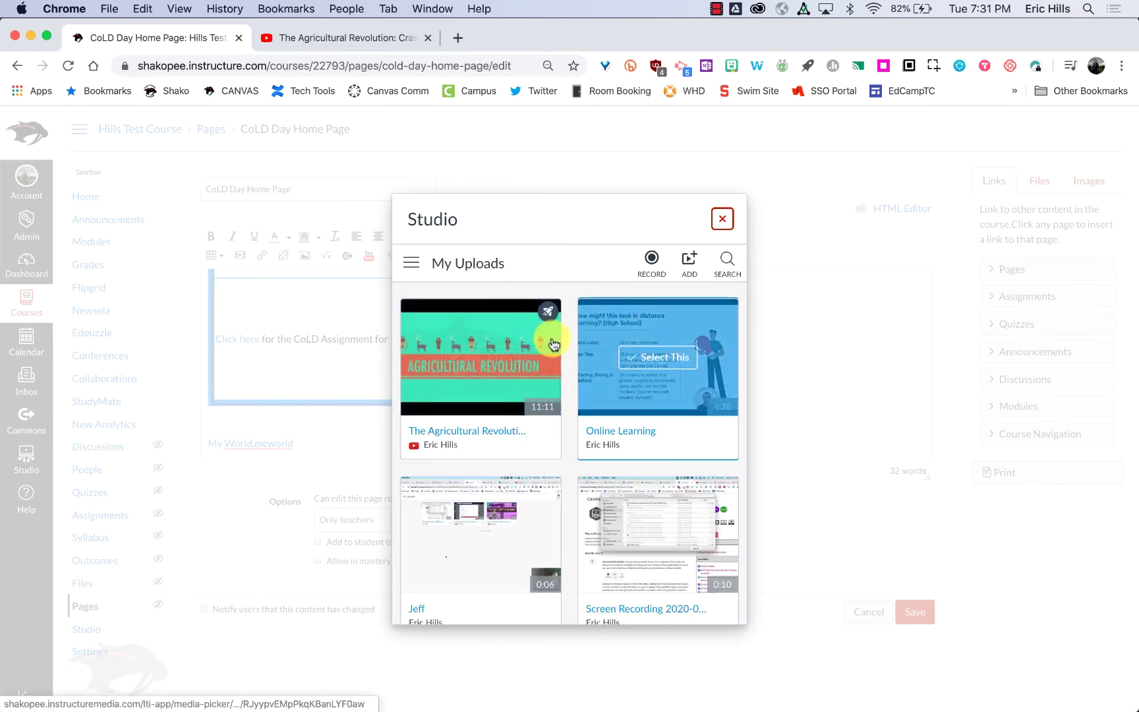
mouse_move(690, 391)
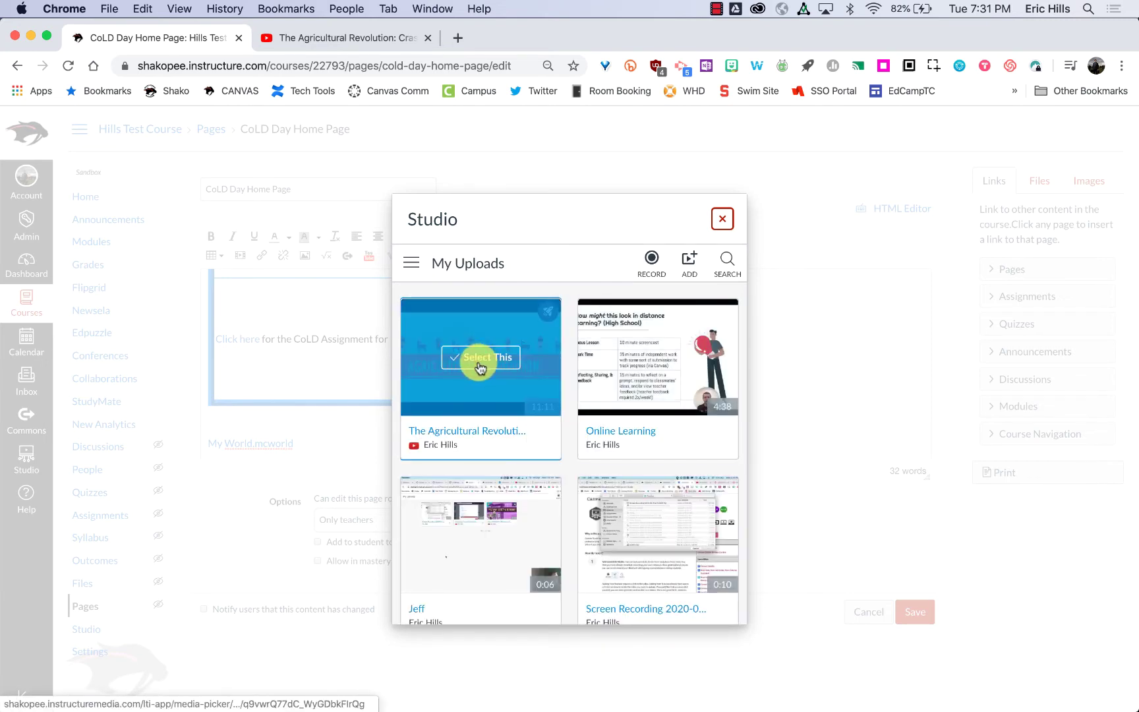
mouse_move(511, 352)
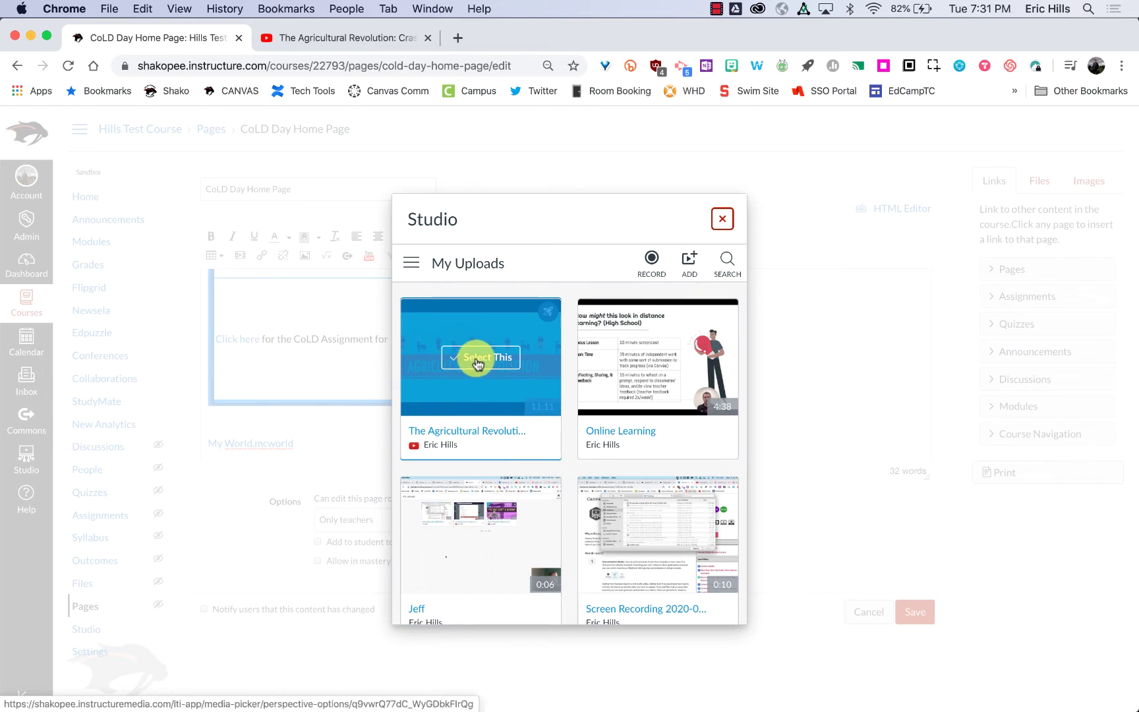
mouse_move(603, 361)
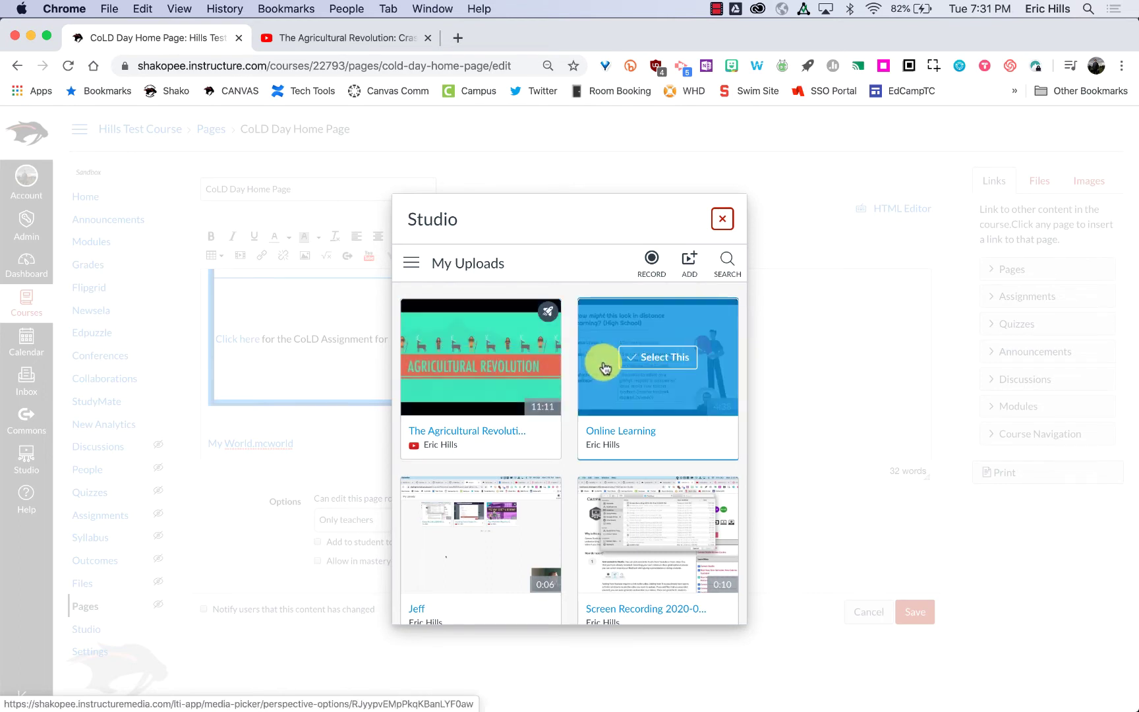
left_click(645, 361)
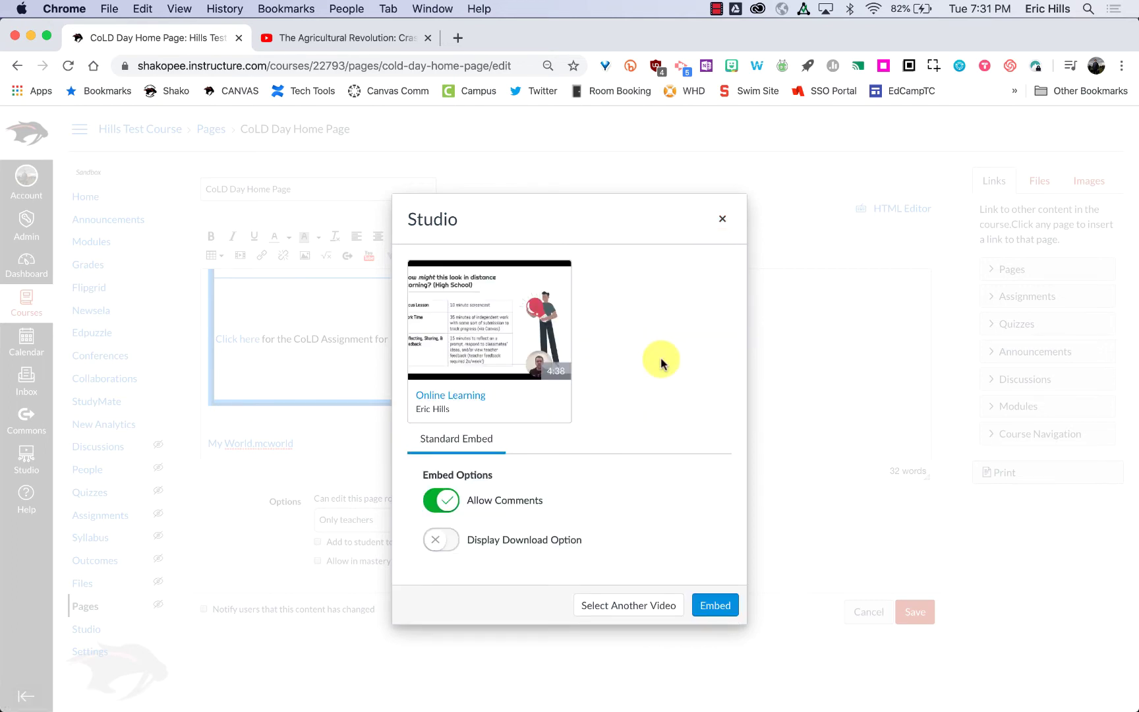
- Embed the Online Learning video in the page with comments allowed and the download option left off
left_click(441, 500)
left_click(439, 500)
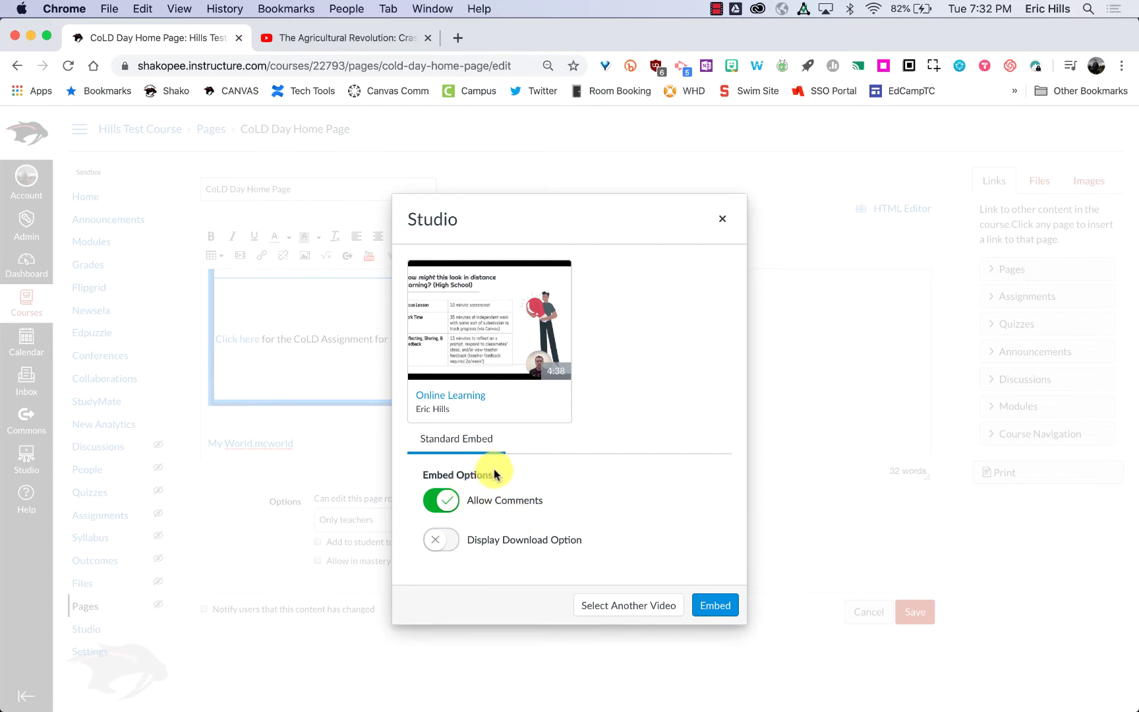
left_click(438, 500)
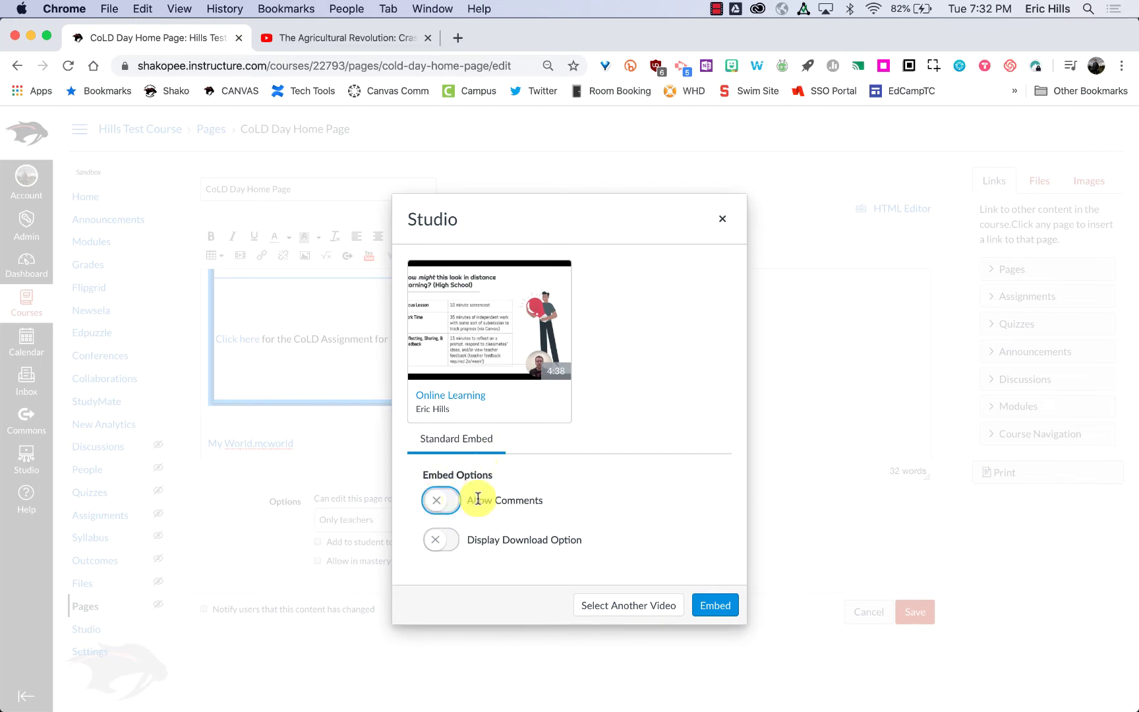
left_click(435, 499)
left_click(694, 602)
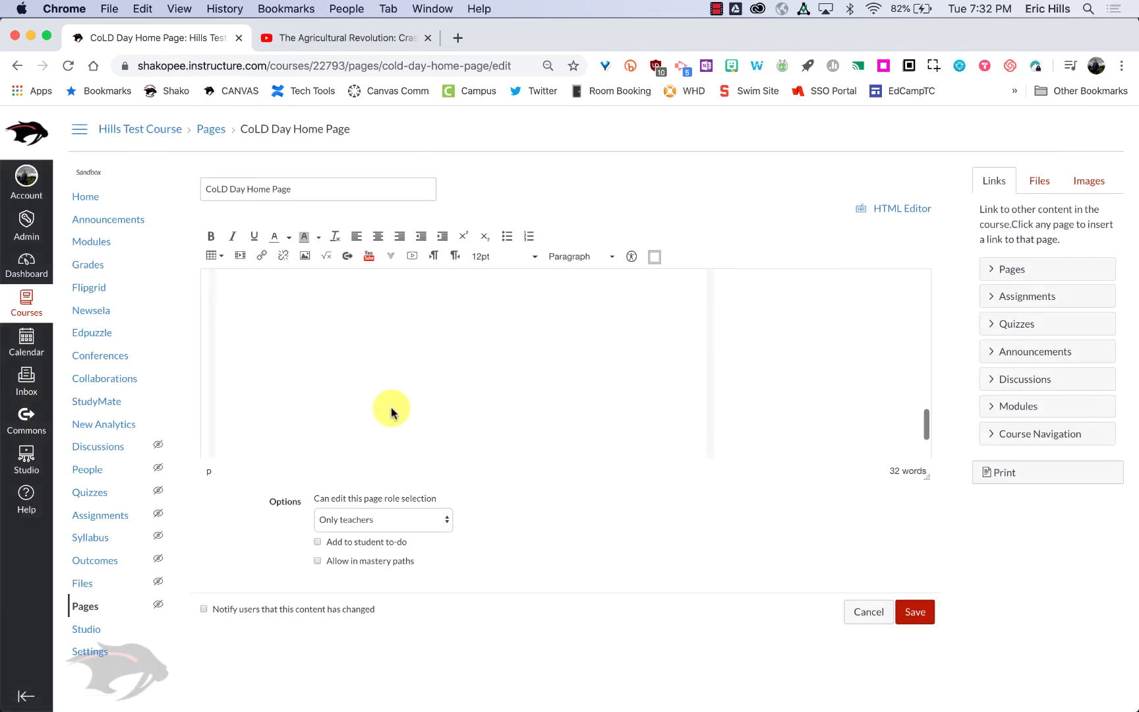
- Enlarge the page's editing area downward so that more of the embedded video fits in it
scroll(391, 406, "up", 2)
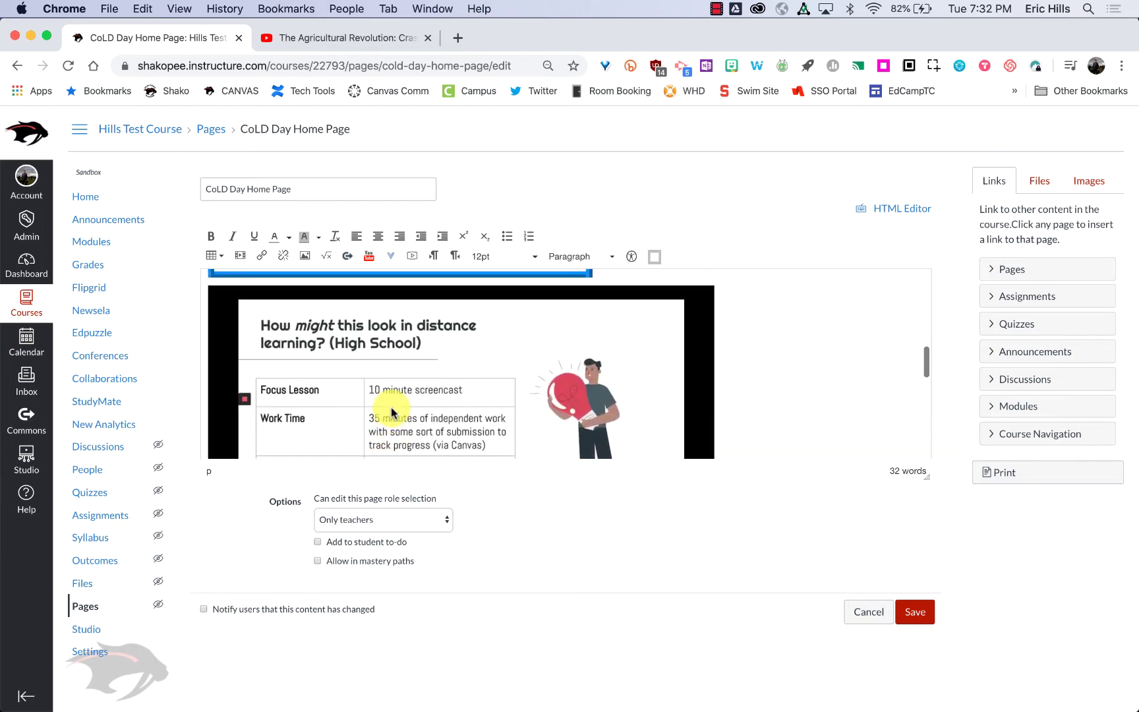
left_click_drag(927, 477, 923, 674)
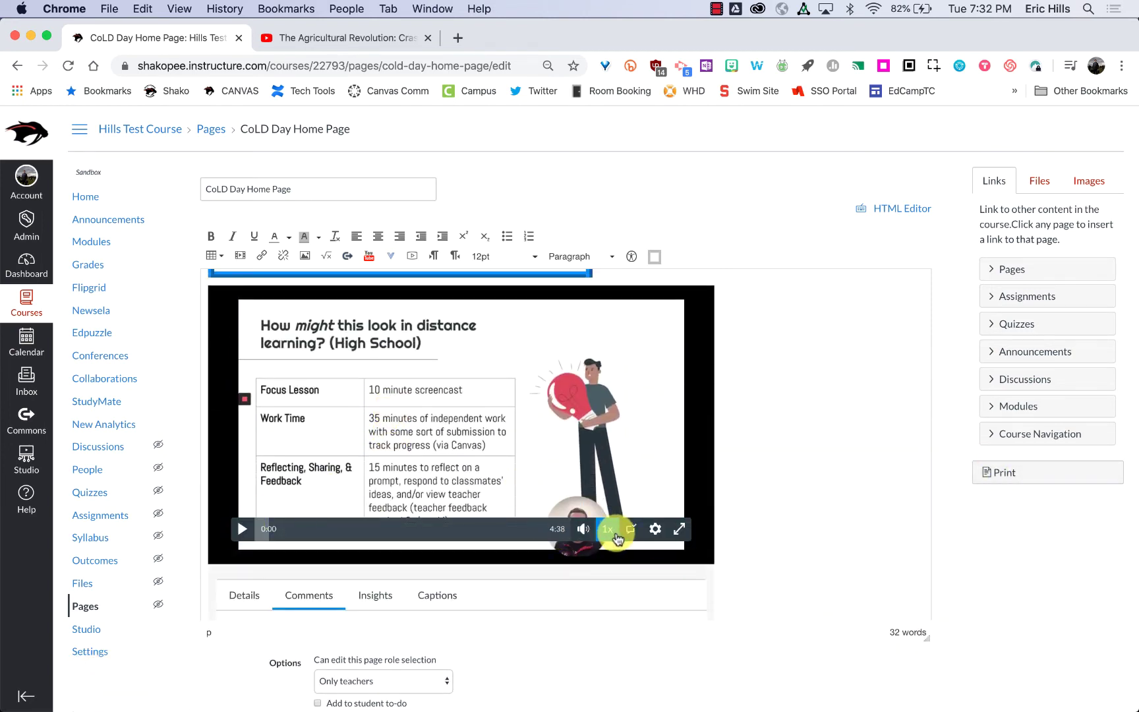
scroll(778, 454, "down", 2)
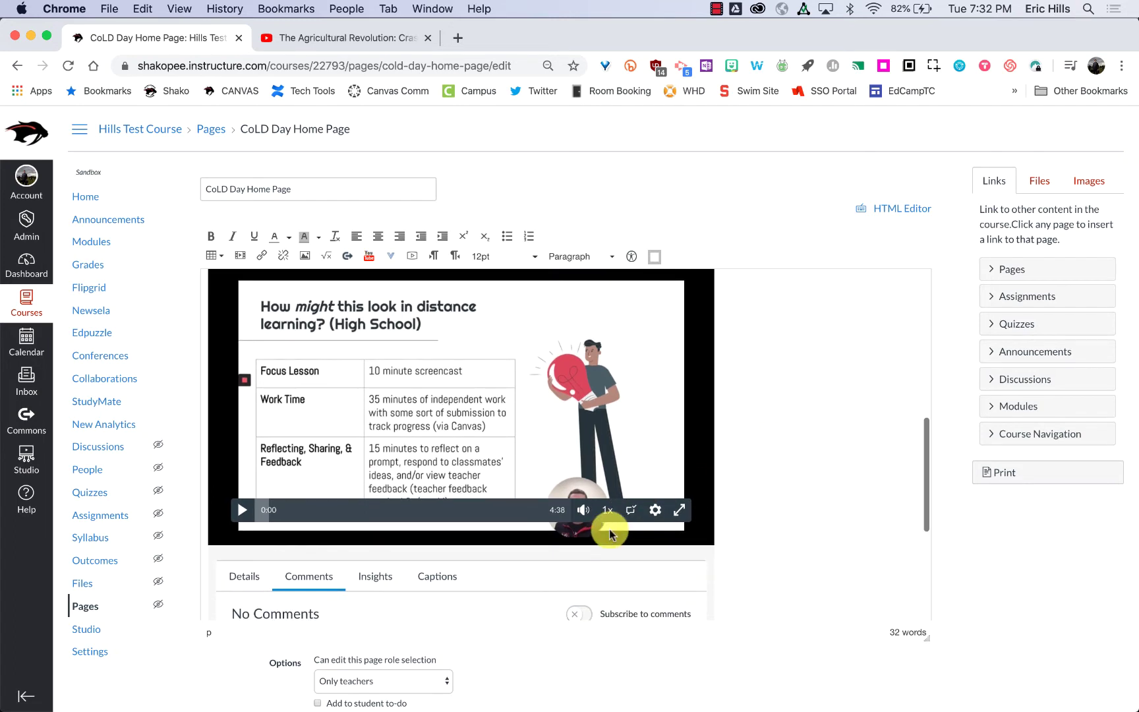
- Examine the embedded video's player controls and its playback quality options
left_click(632, 512)
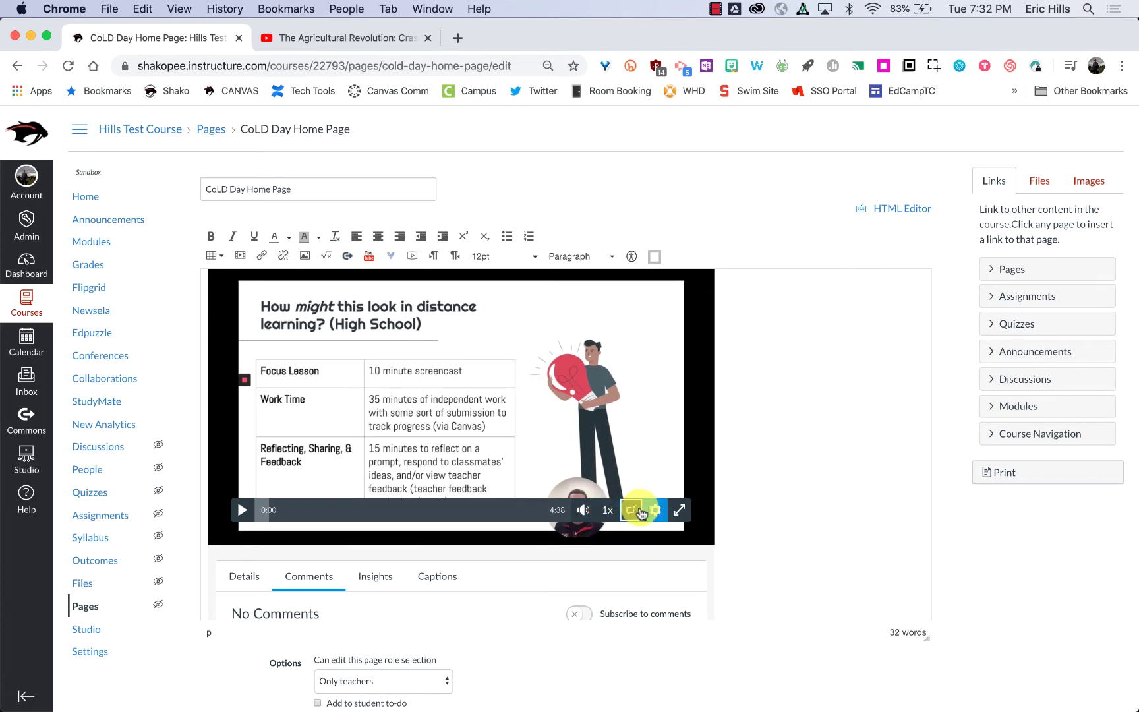
left_click(659, 509)
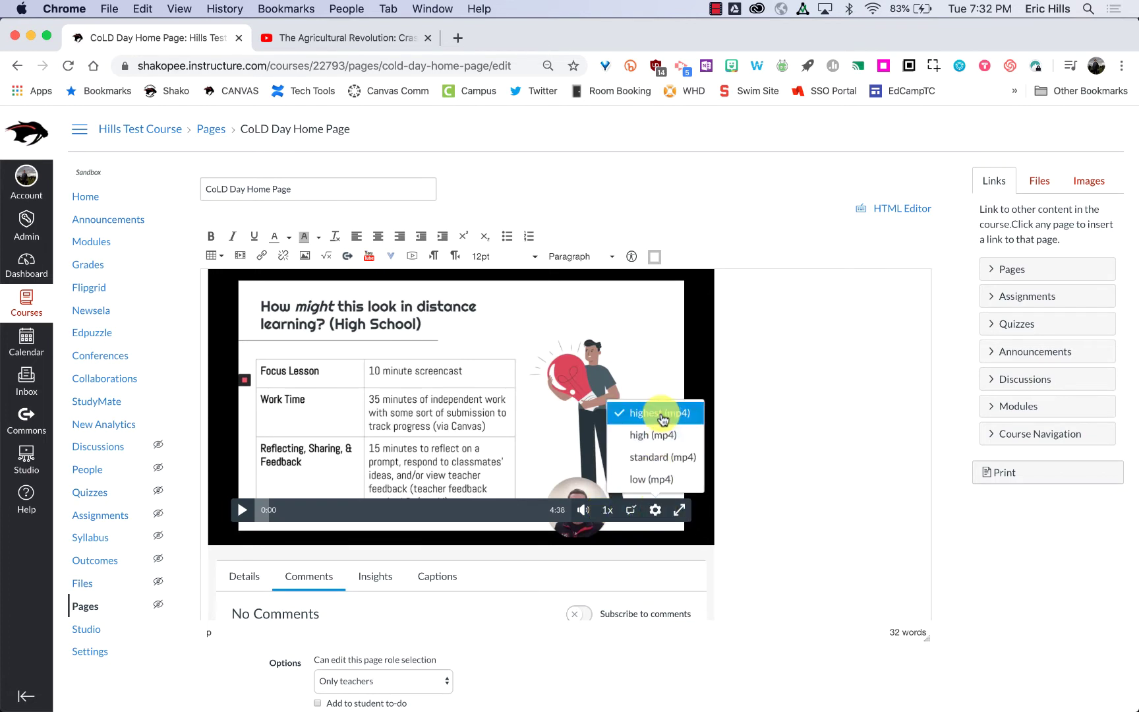
left_click(656, 508)
scroll(691, 453, "down", 1)
scroll(691, 455, "up", 1)
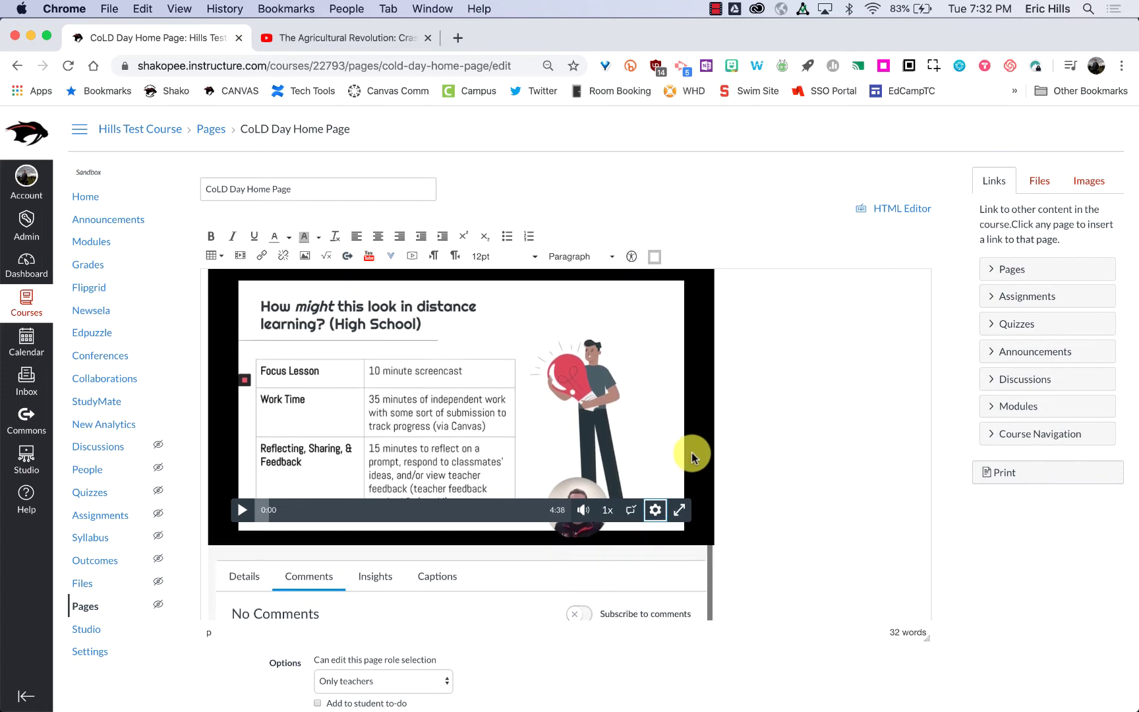
- Review the embedded video's details, comments and viewer insights
scroll(691, 455, "down", 6)
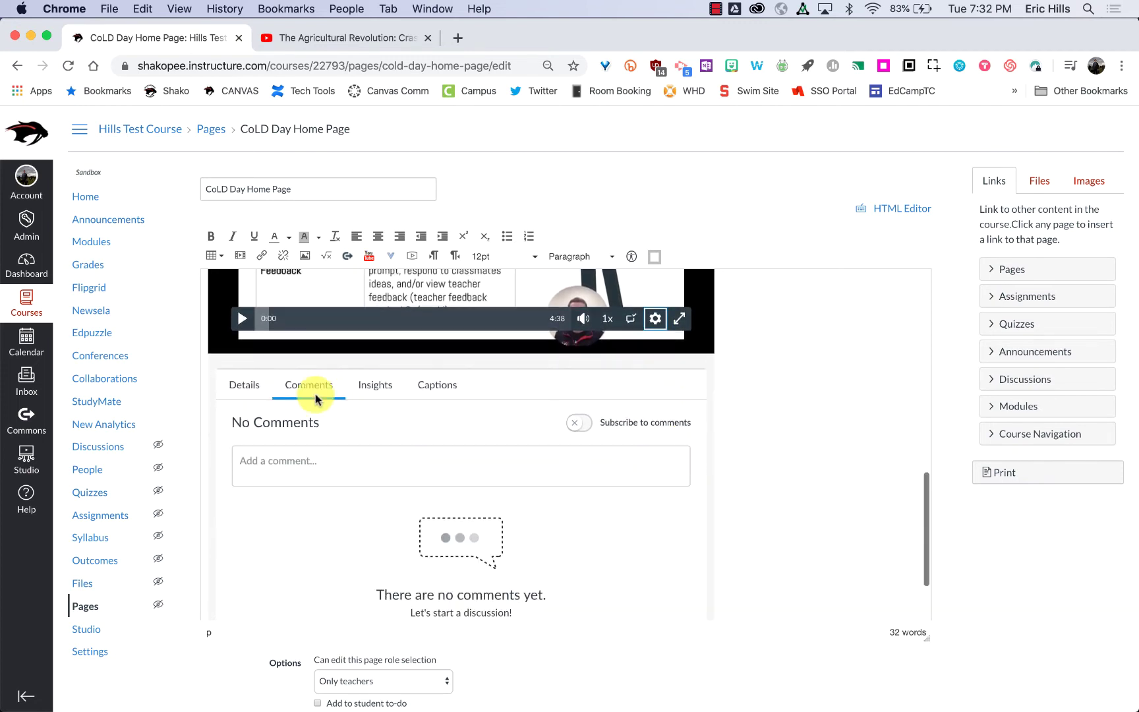
left_click(247, 389)
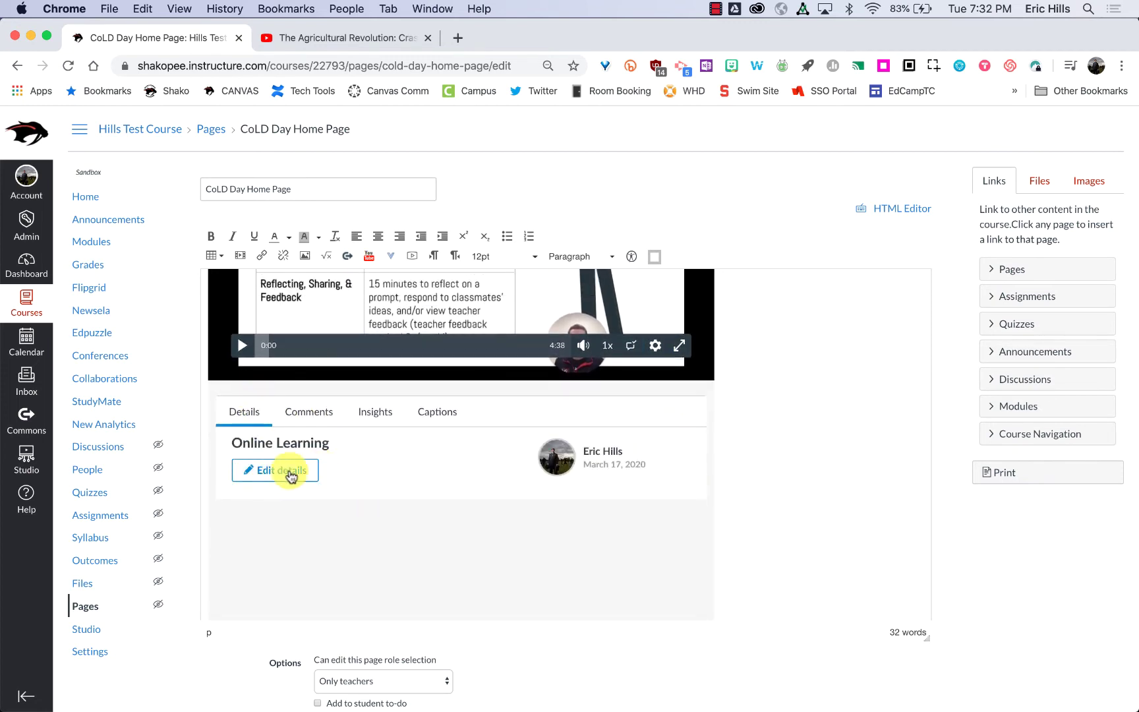
left_click(311, 416)
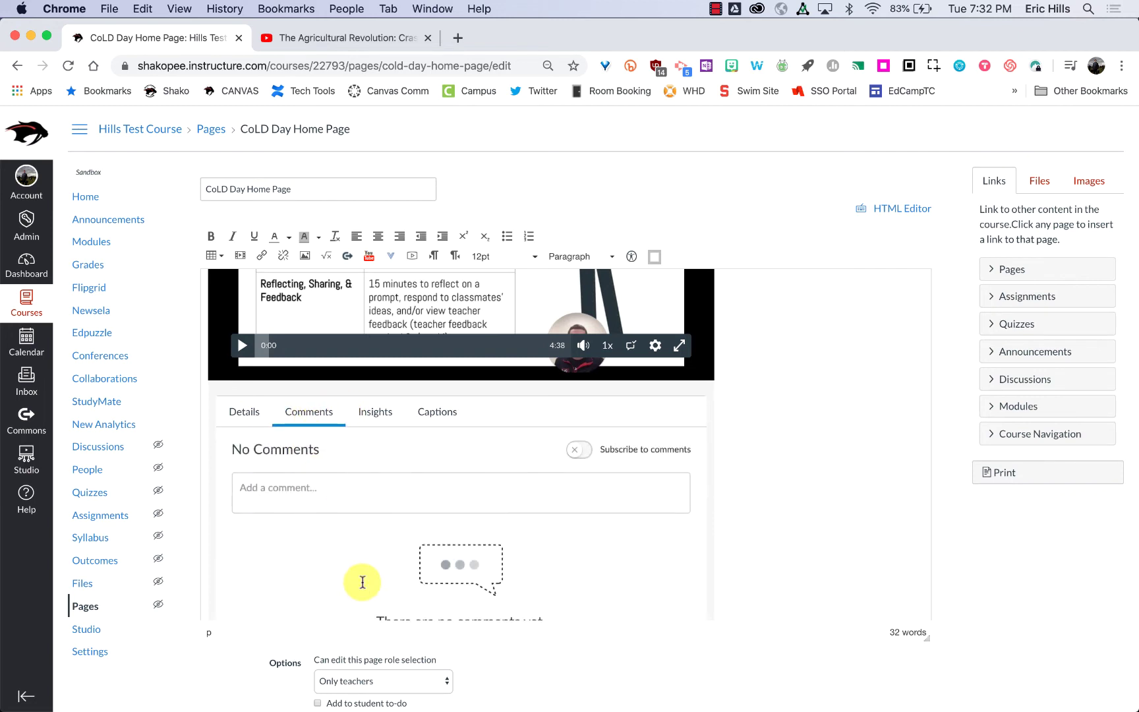
left_click(376, 417)
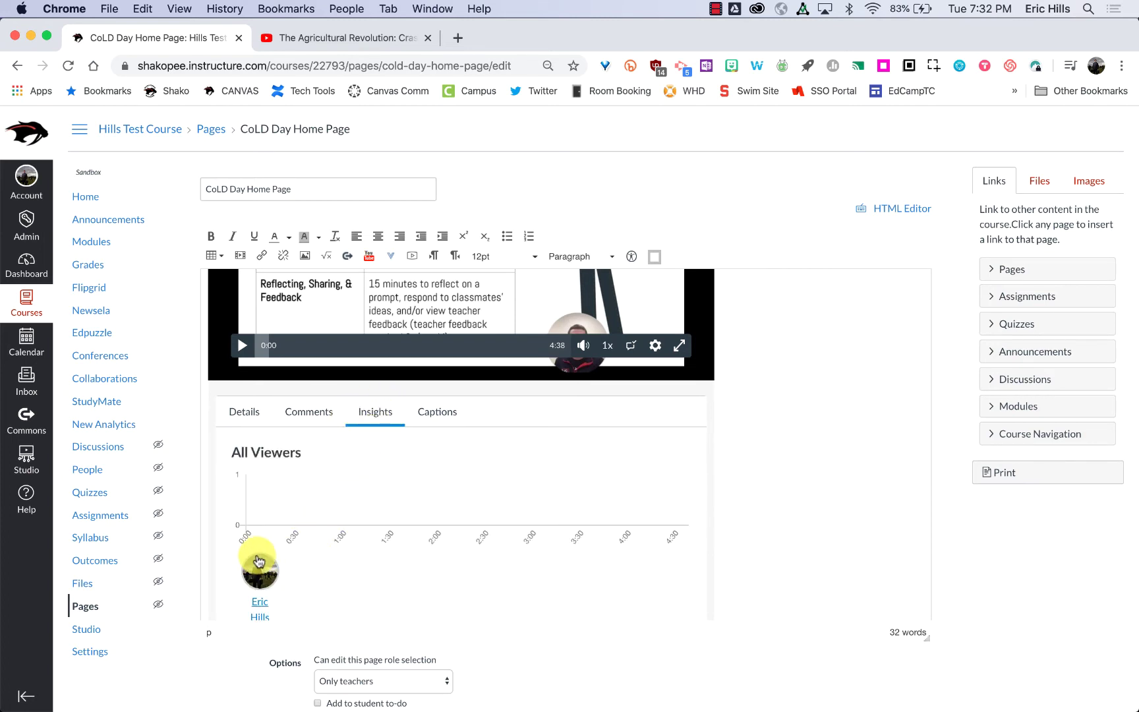
scroll(303, 547, "down", 1)
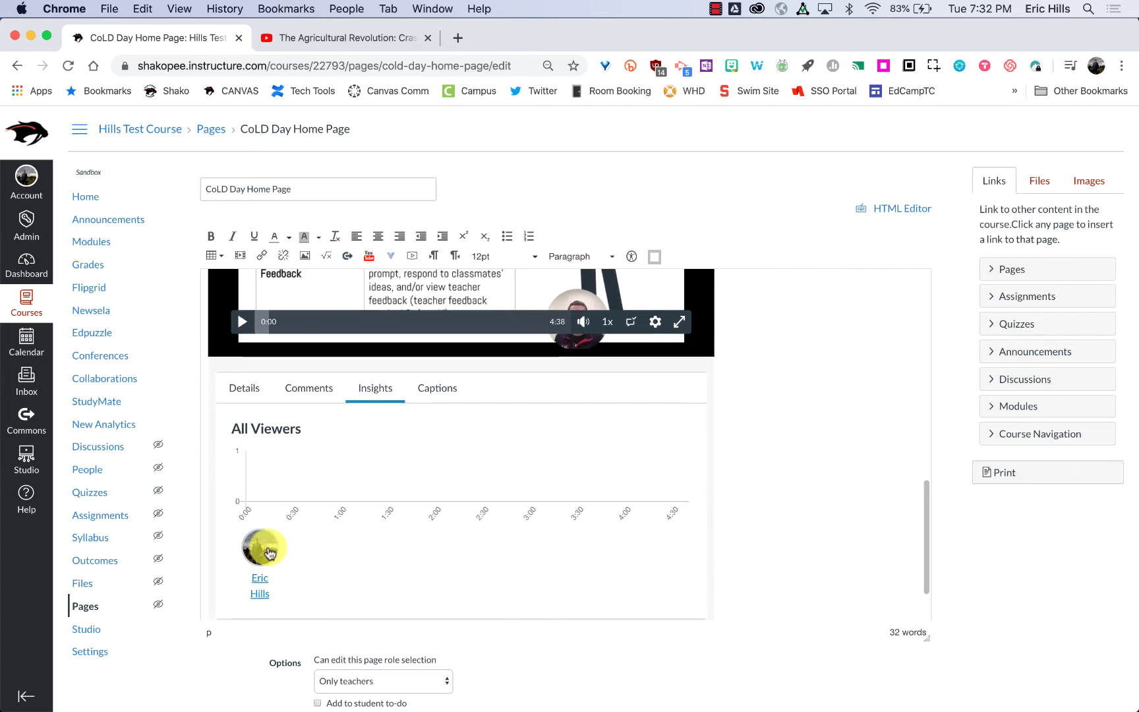
scroll(257, 503, "down", 2)
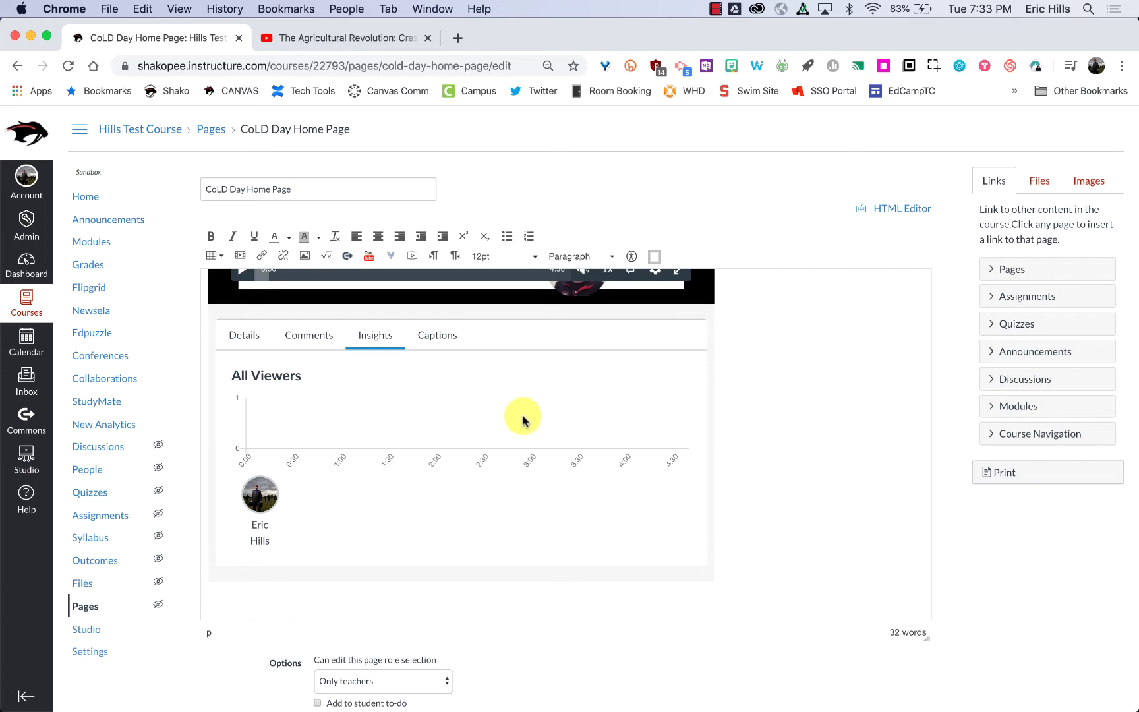
scroll(523, 420, "up", 5)
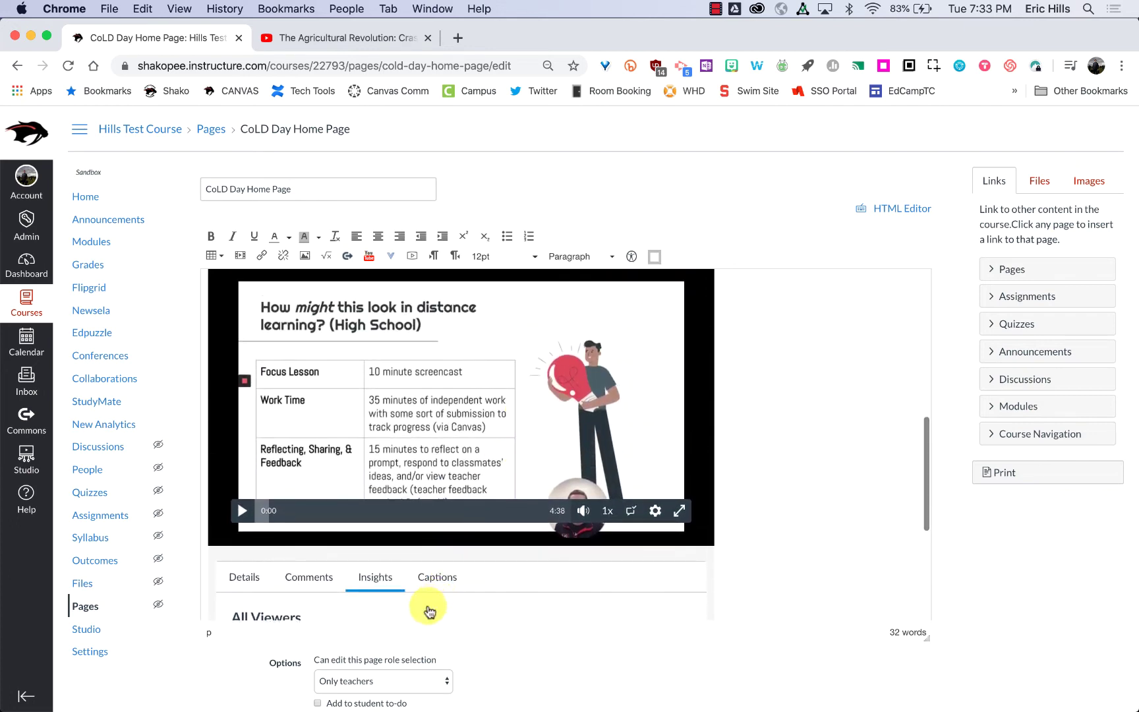
- Request Studio-generated captions for the embedded video with English as the spoken language
left_click(437, 578)
scroll(436, 578, "down", 2)
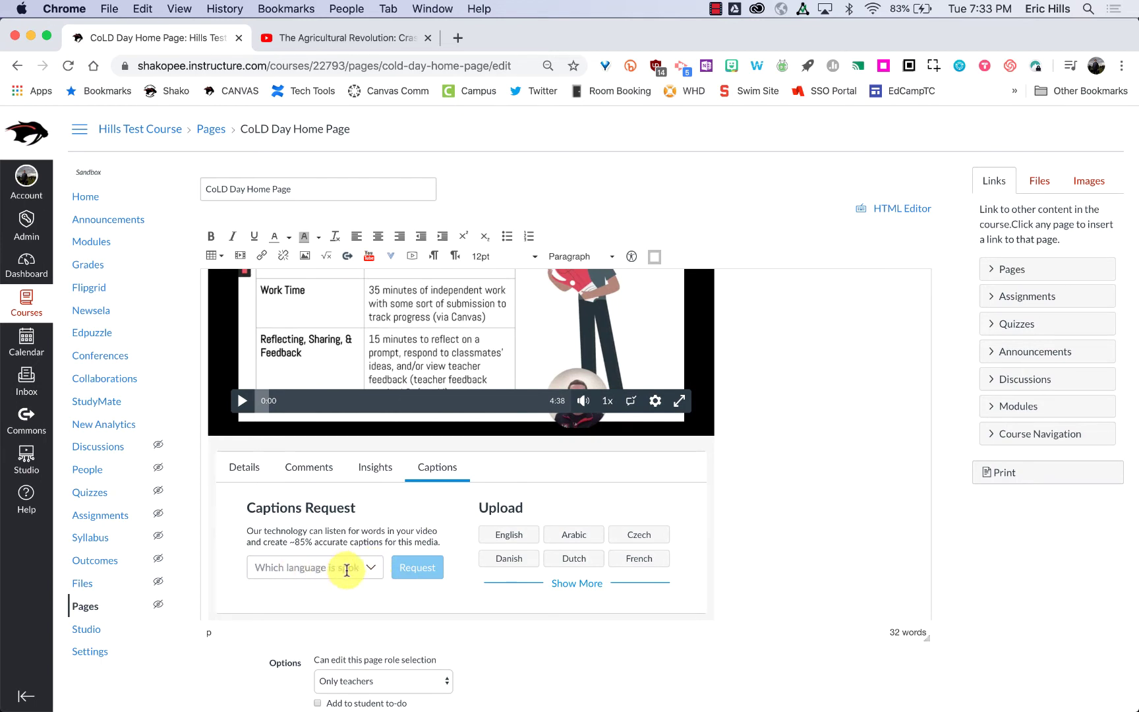
left_click(370, 571)
scroll(374, 501, "down", 1)
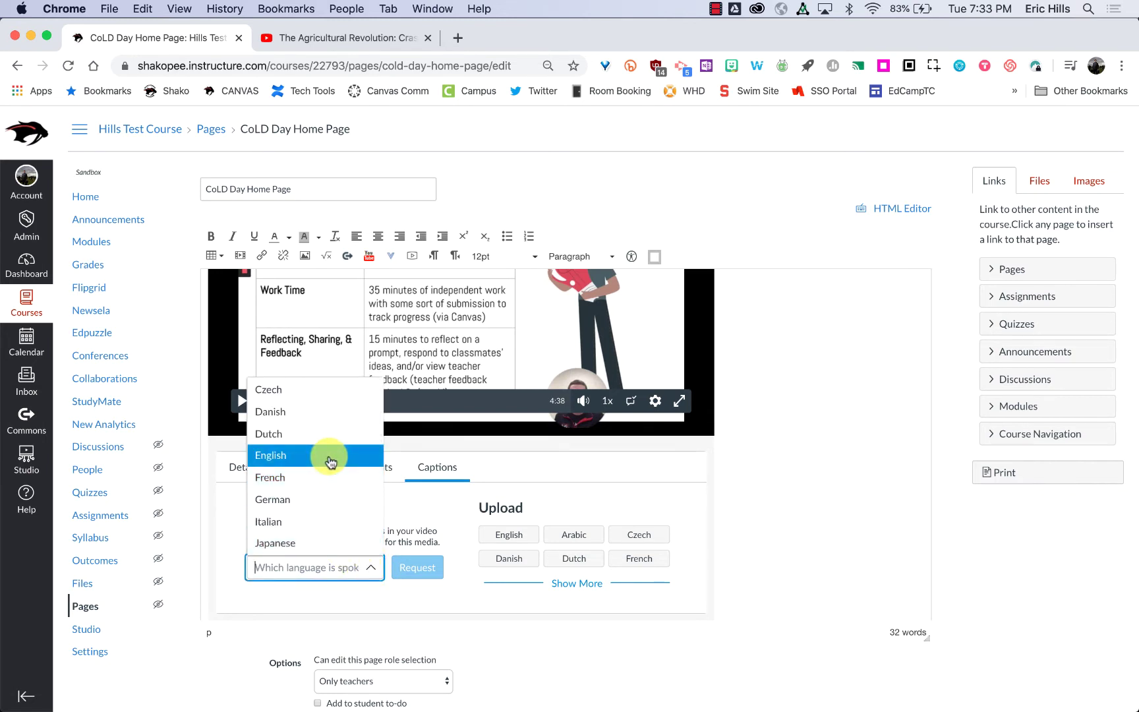
left_click(293, 460)
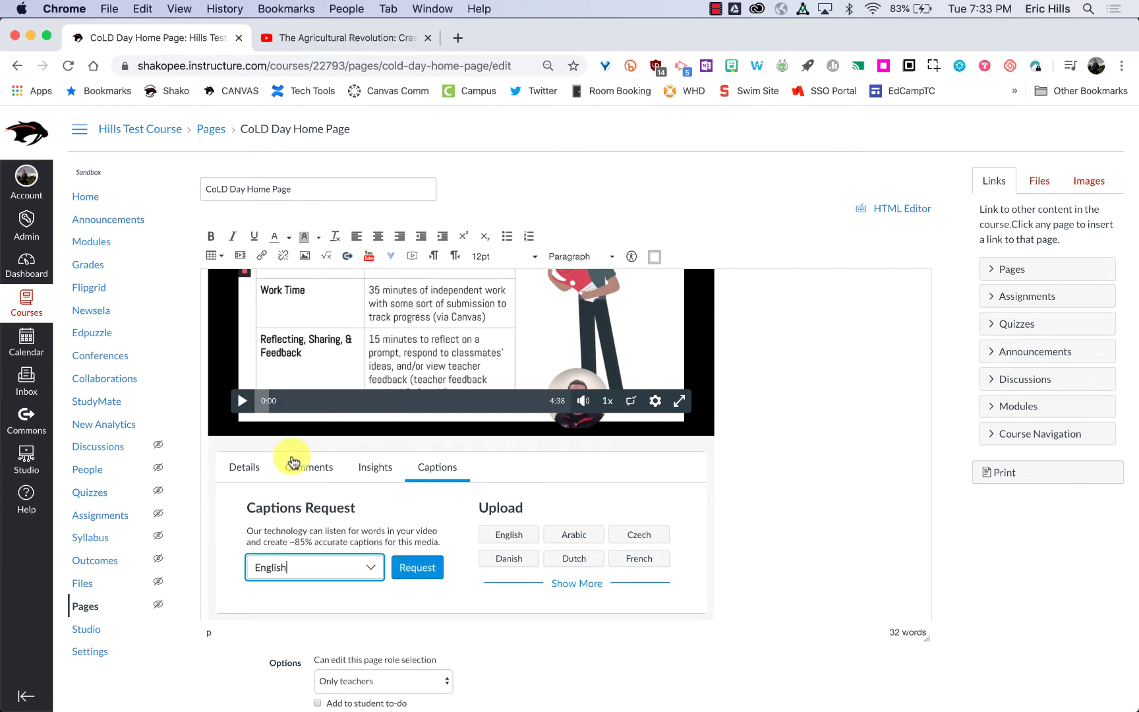
left_click(417, 568)
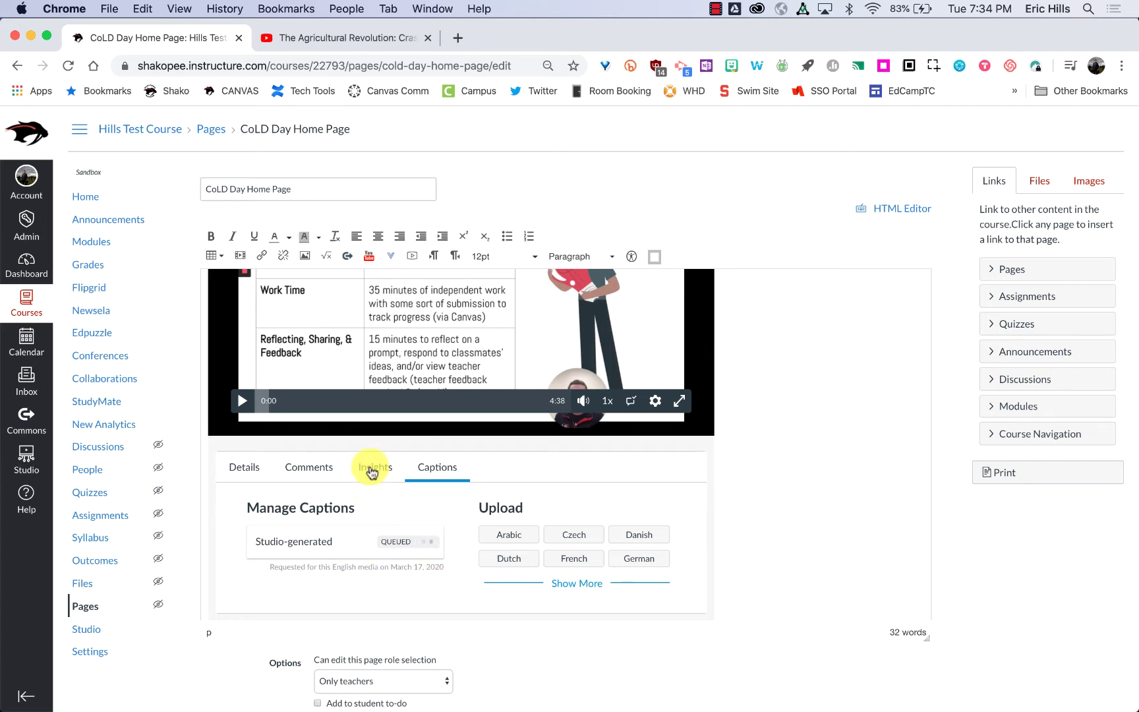
- Check the Agricultural Revolution video on YouTube, return to the course page, and open the course's assignments
scroll(371, 471, "up", 10)
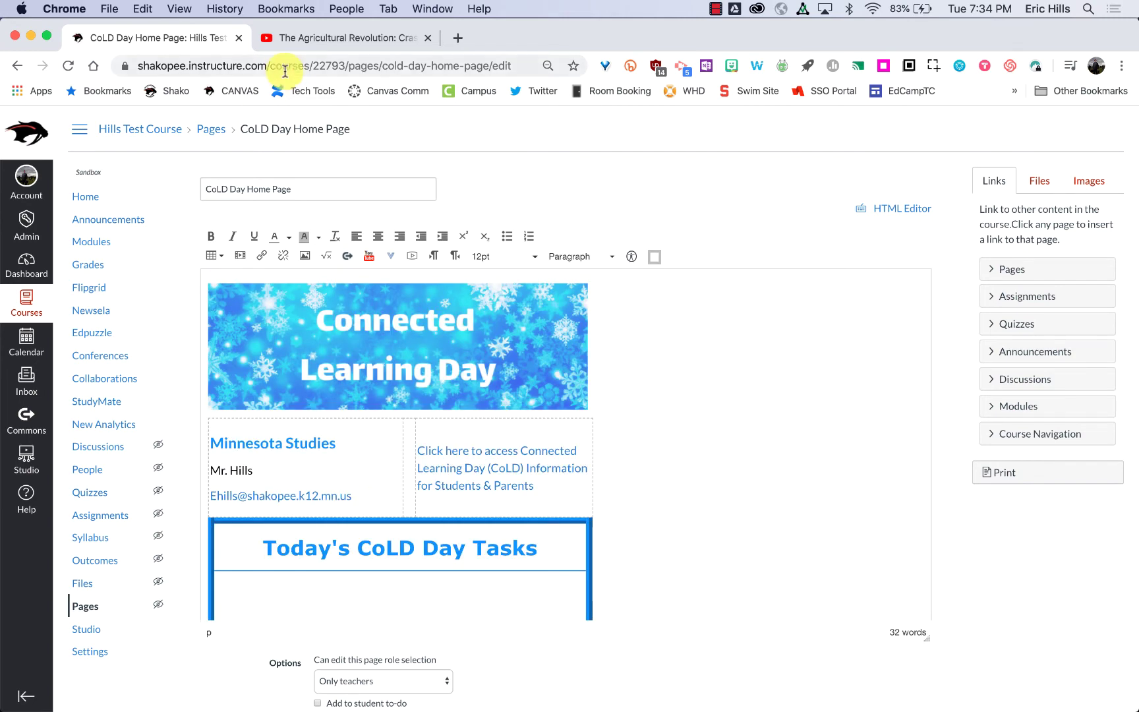
left_click(313, 41)
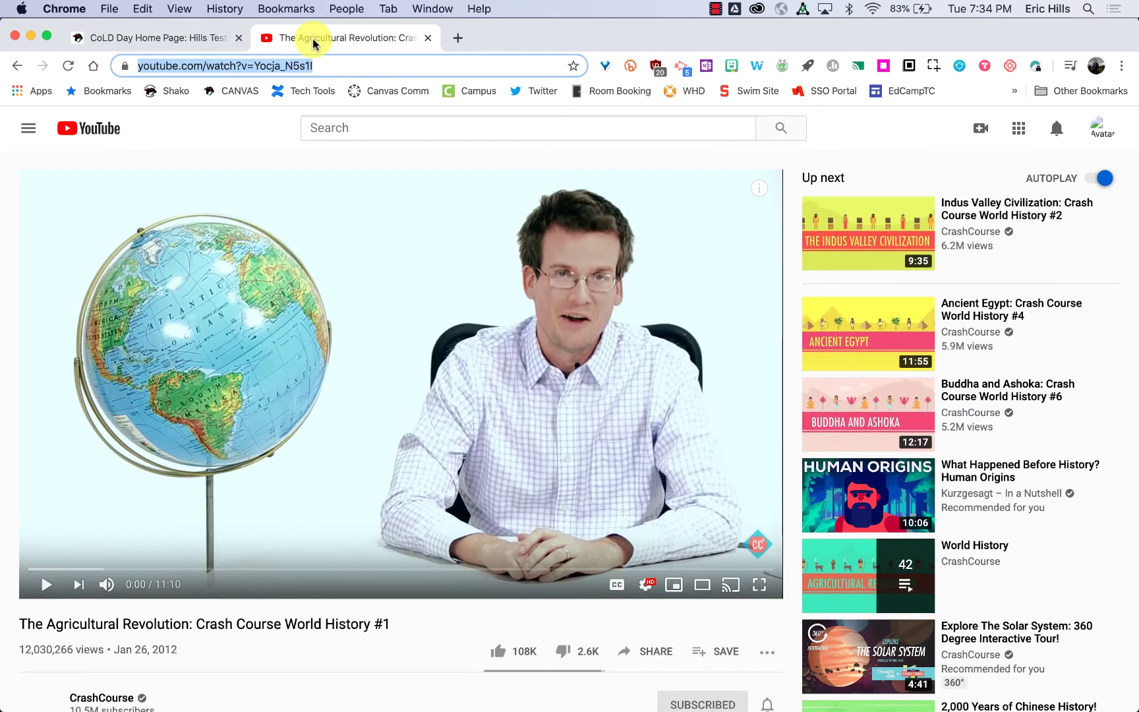
left_click(155, 36)
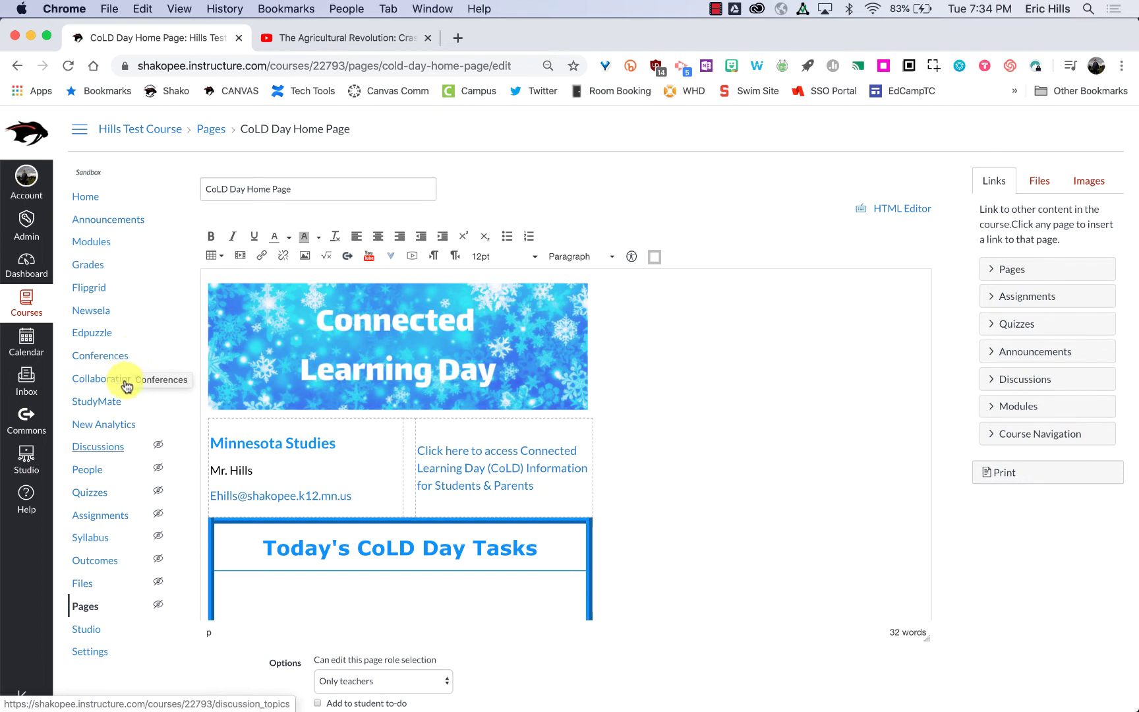
left_click(128, 518)
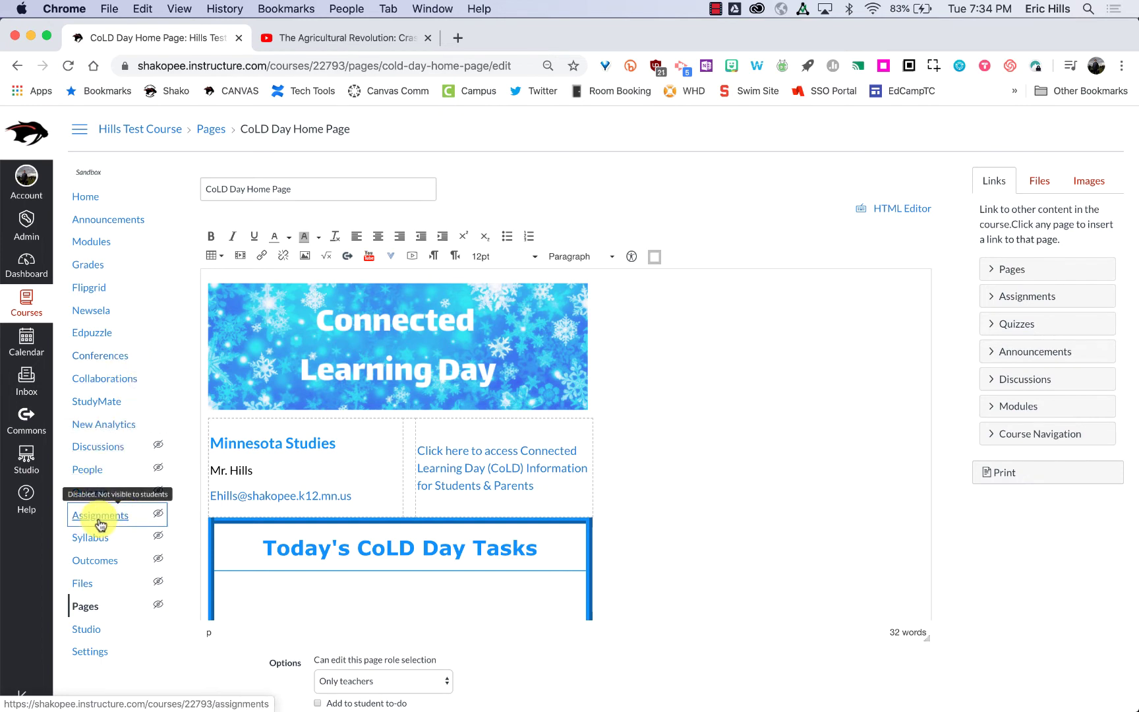
- Leave the page editor and start a new assignment named Studio with the description "Take the quiz"
left_click(701, 261)
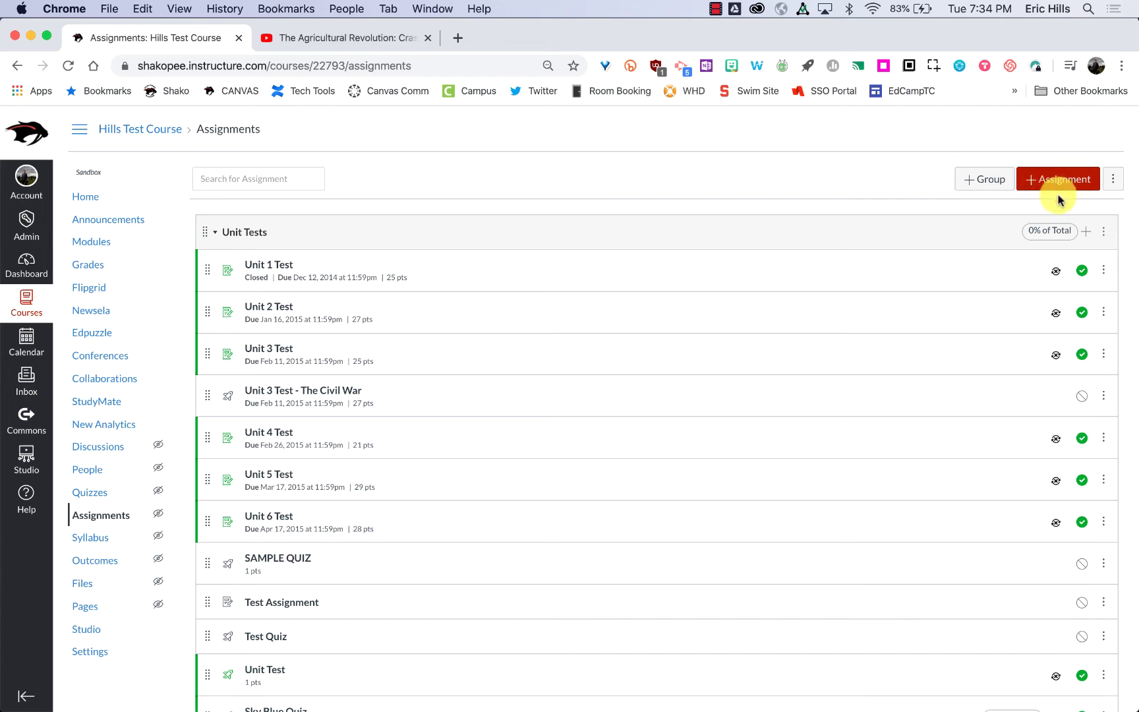
left_click(1050, 183)
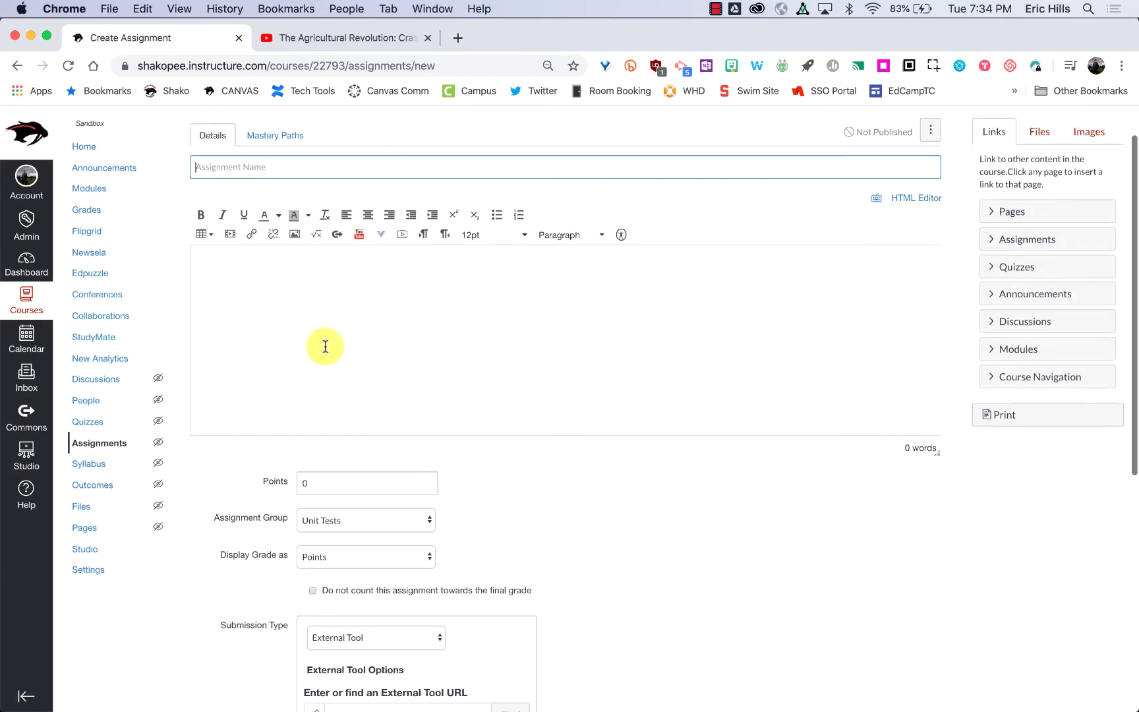
scroll(324, 347, "down", 5)
scroll(324, 347, "up", 3)
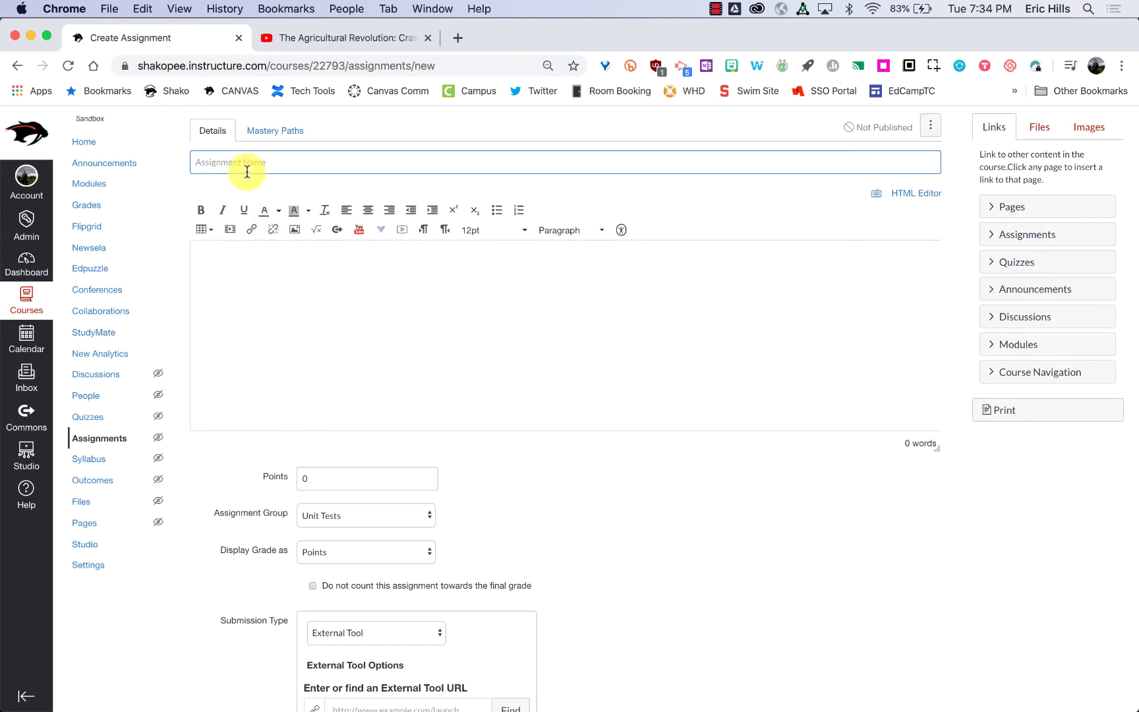
type("Studio")
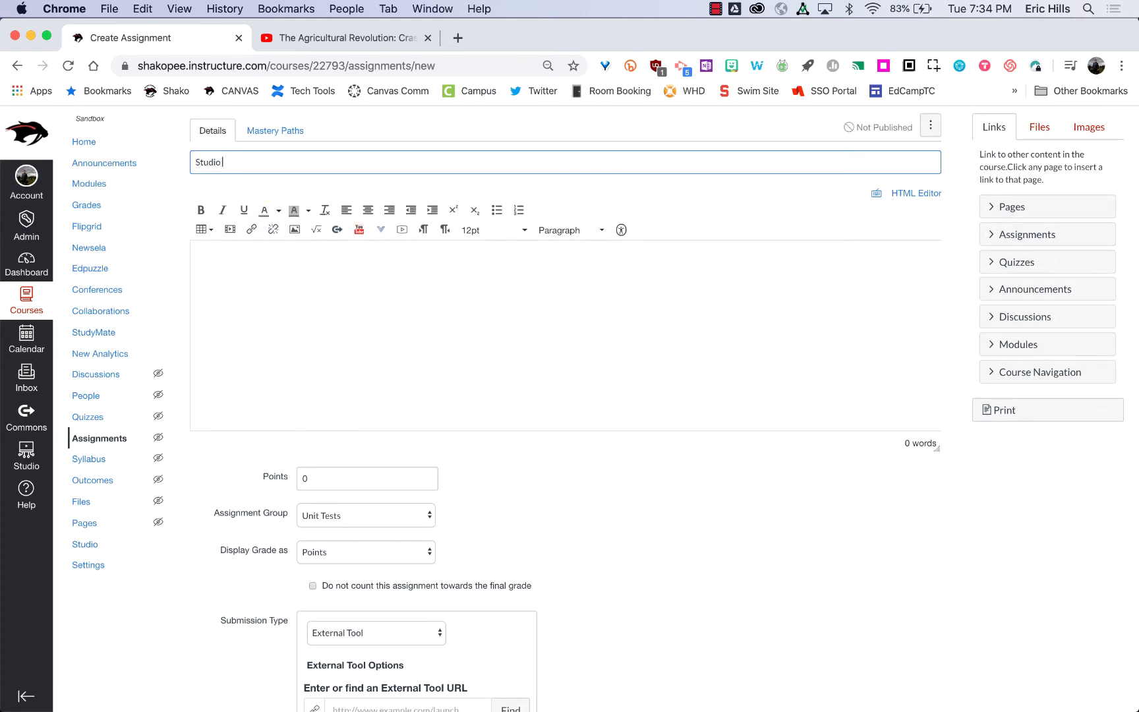
left_click(247, 301)
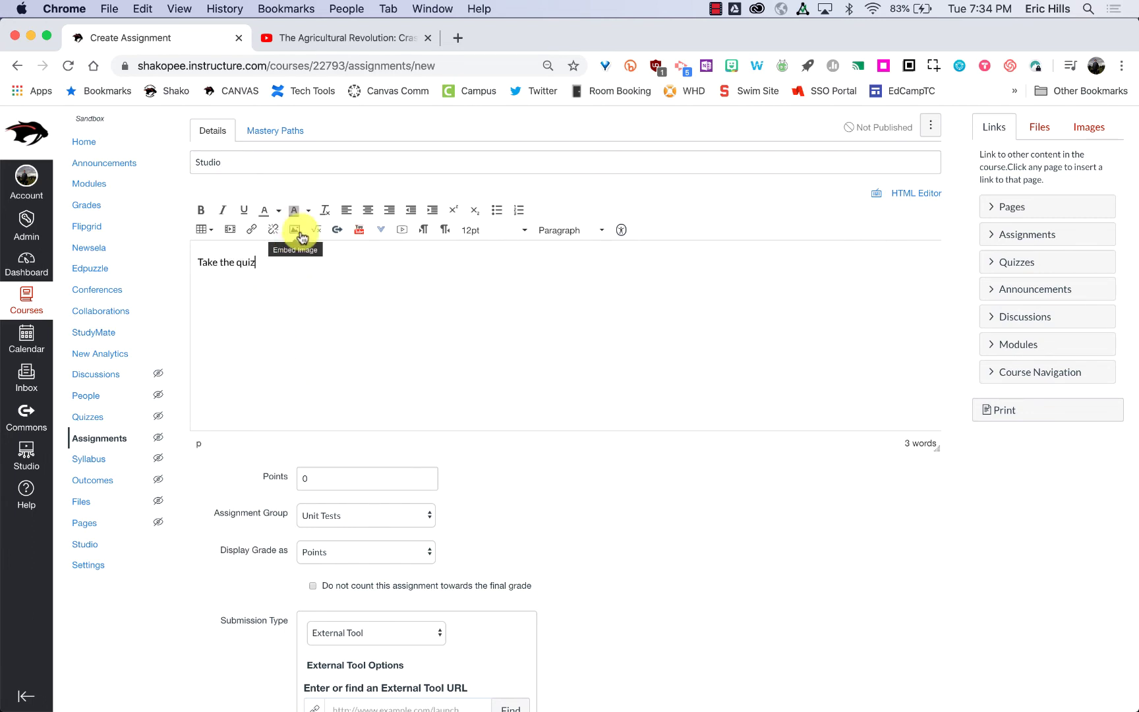
- Keep the assignment in the Unit Tests group and choose External Tool as its submission type
scroll(297, 229, "down", 3)
scroll(282, 386, "down", 1)
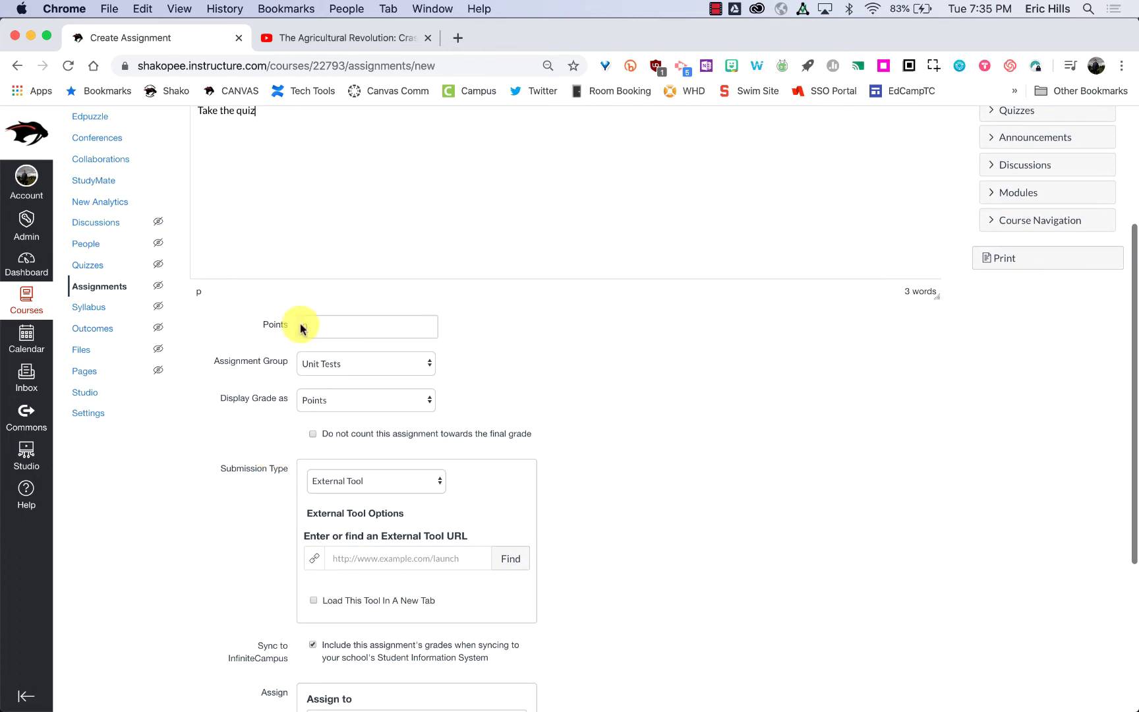
scroll(255, 437, "down", 2)
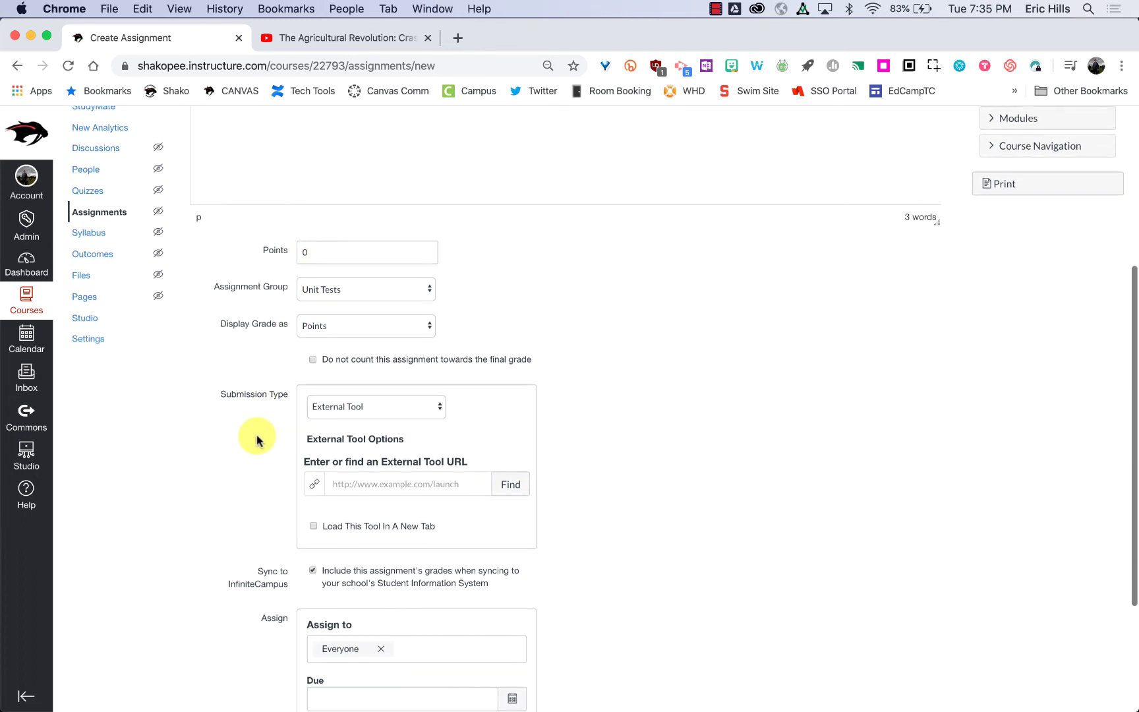
left_click(356, 289)
left_click(250, 355)
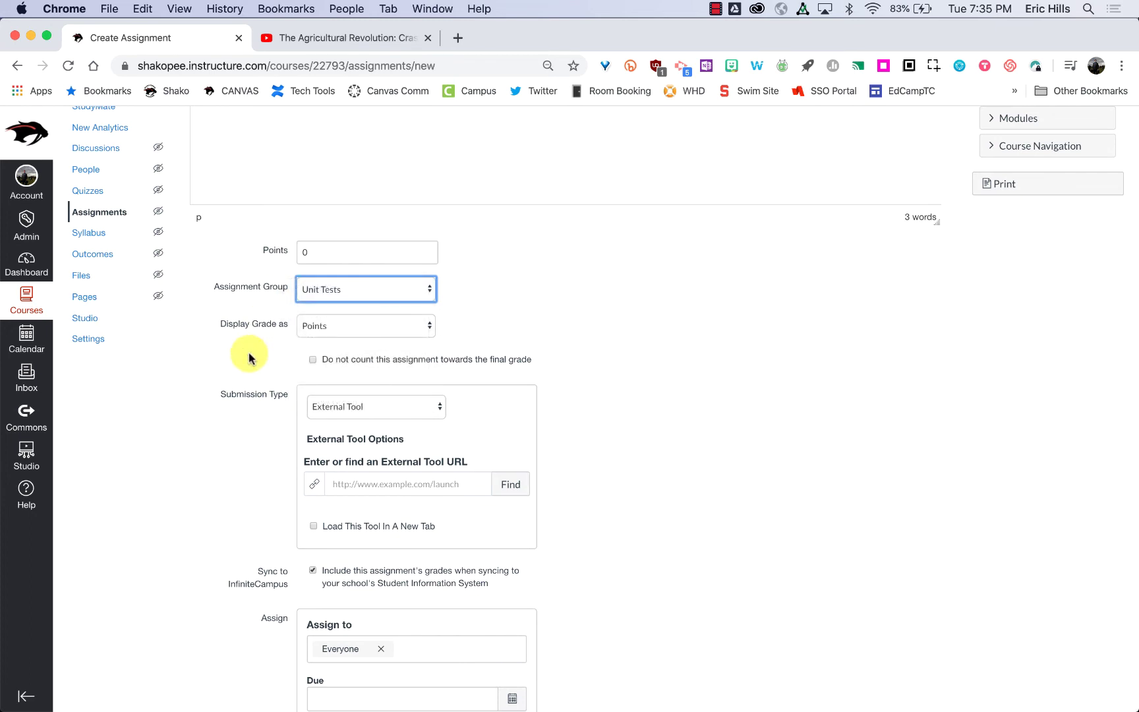
scroll(252, 356, "down", 2)
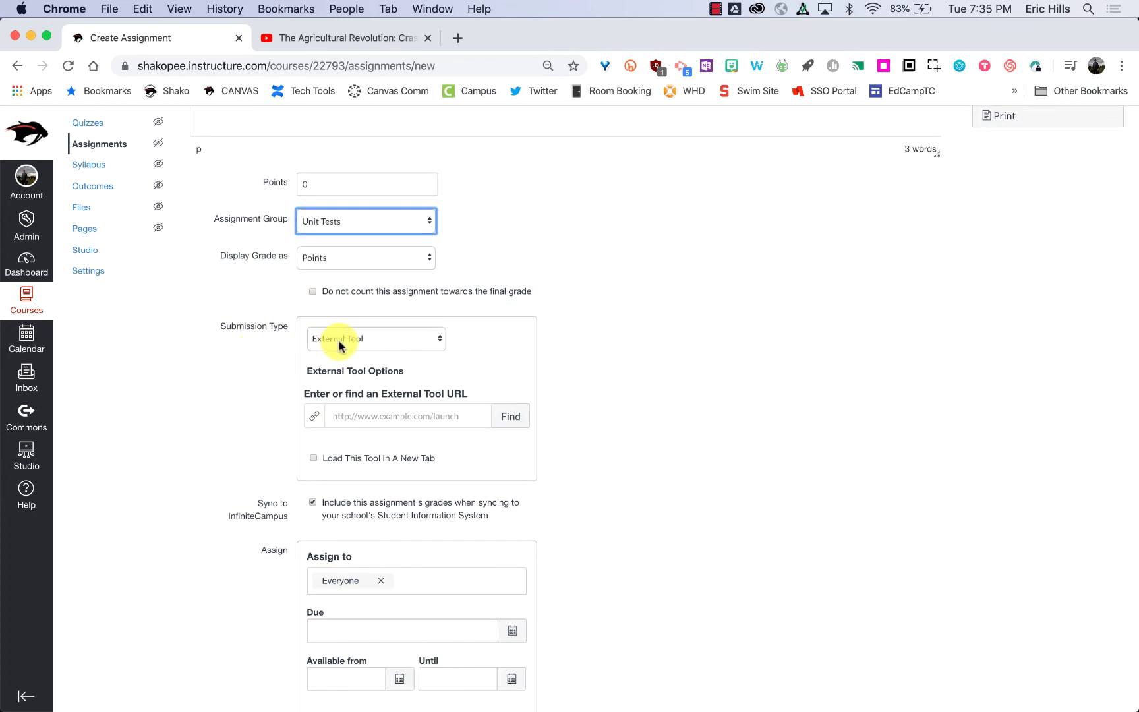
left_click(340, 343)
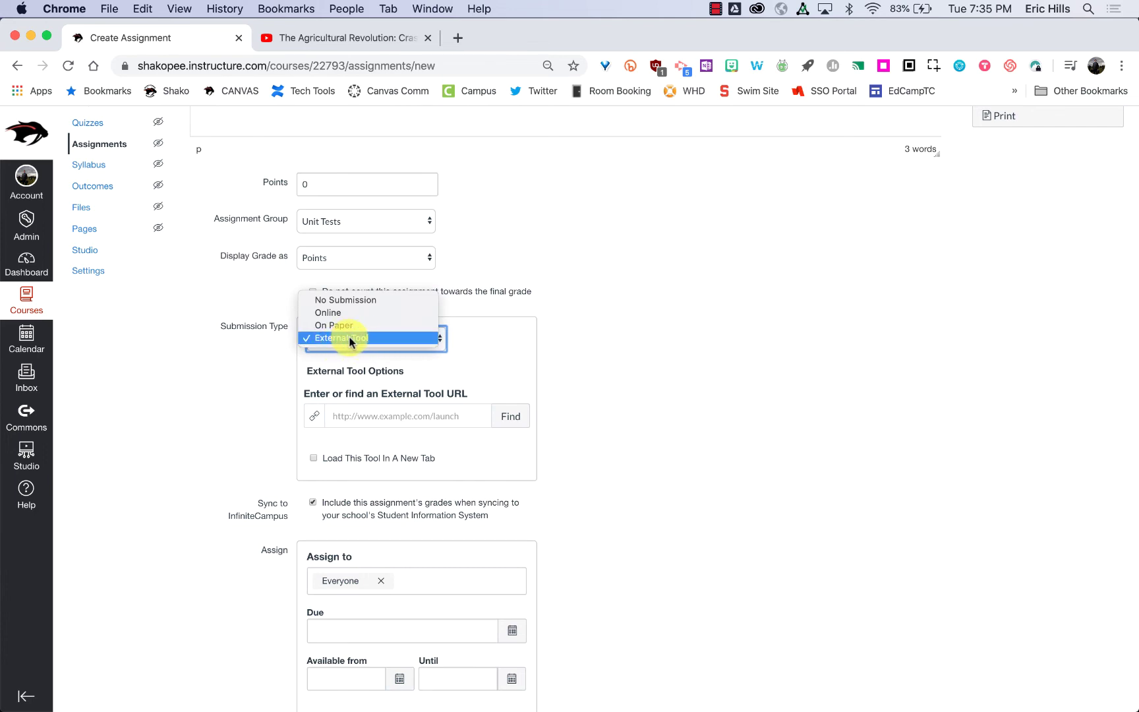
left_click(350, 338)
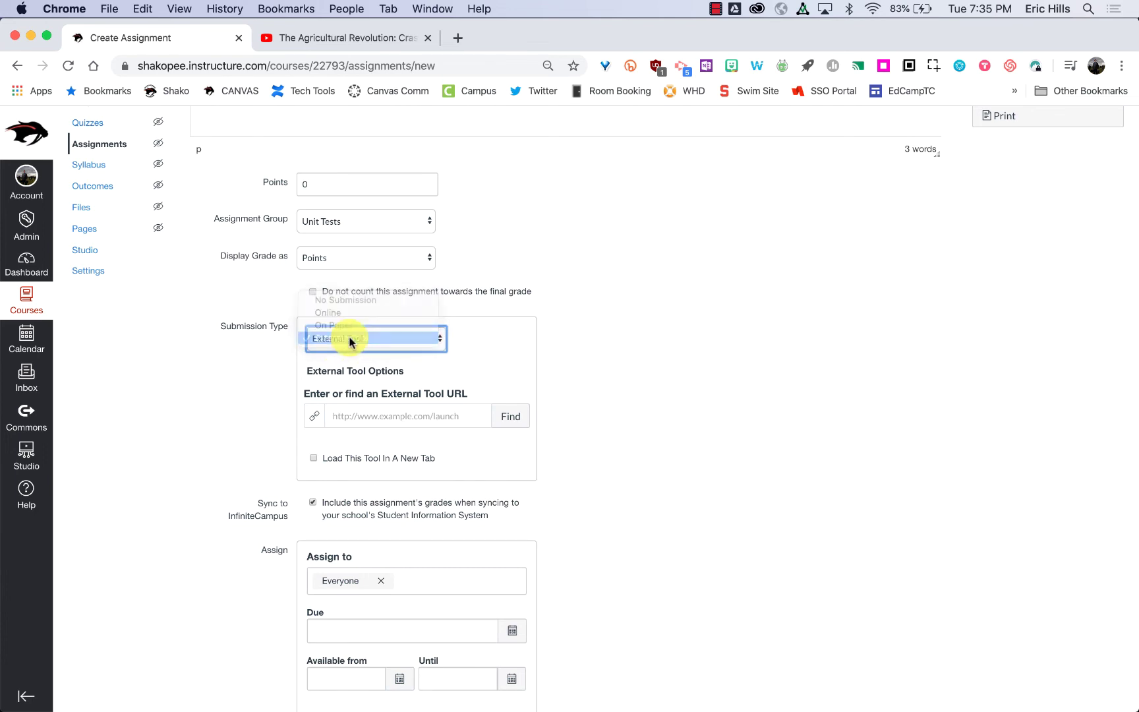
- Find Studio among the external tools and select the Agricultural Revolution video from My Uploads
left_click(509, 418)
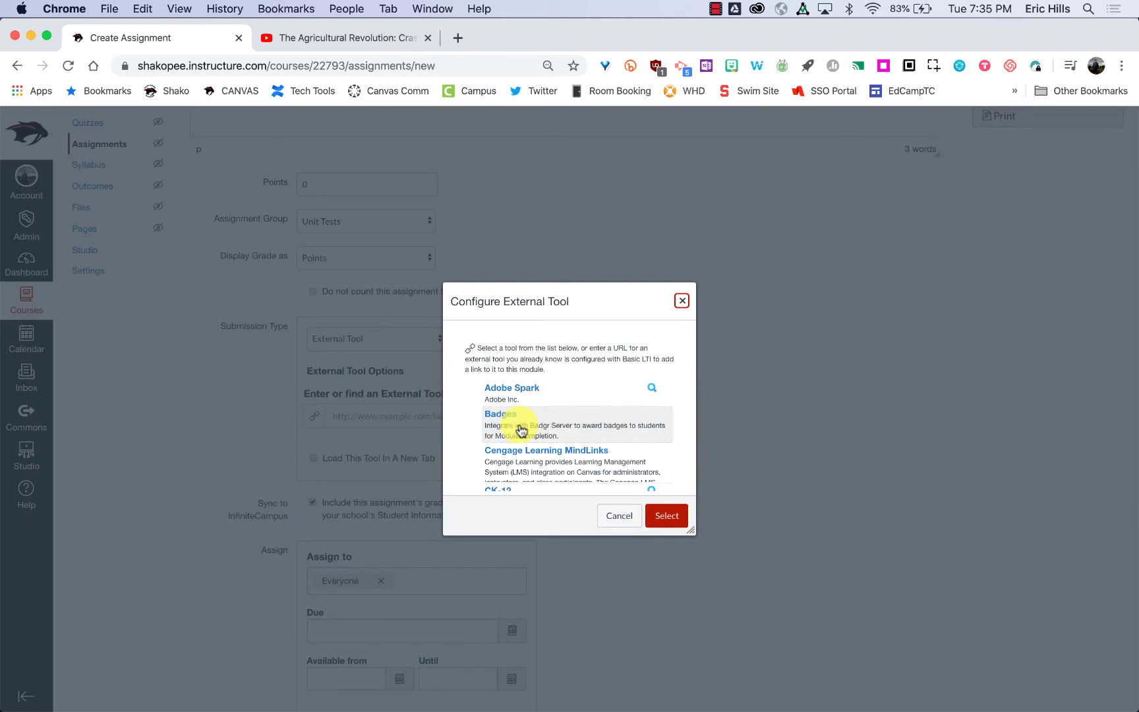
scroll(536, 407, "down", 10)
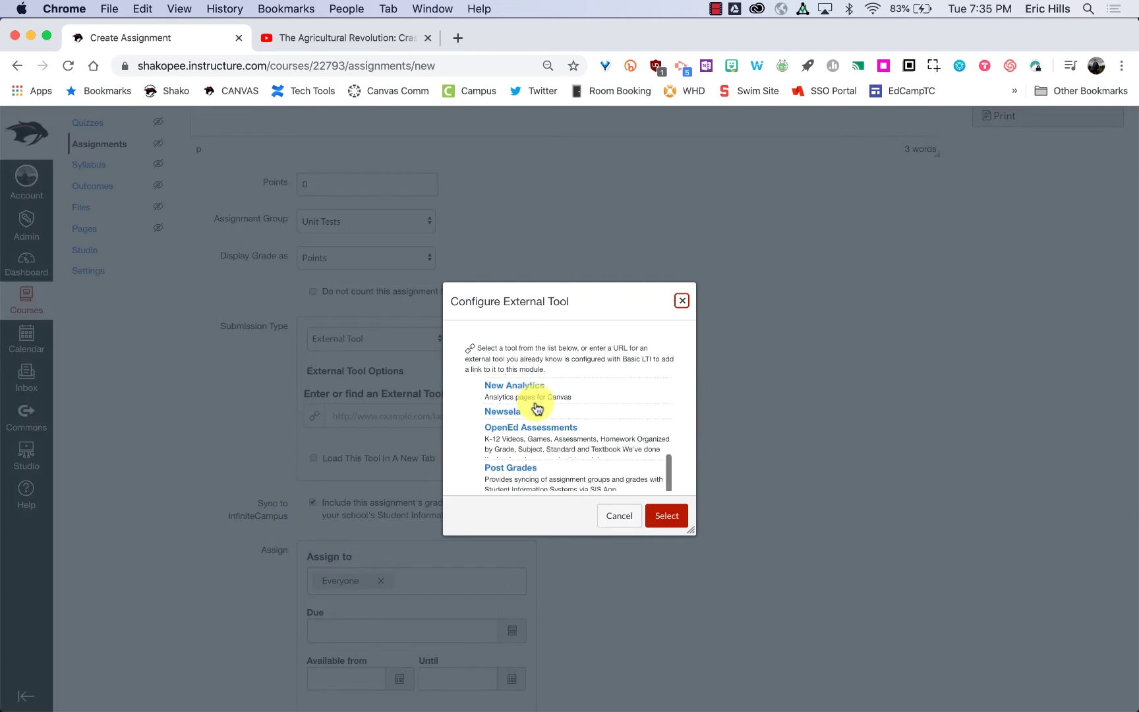
scroll(537, 409, "down", 8)
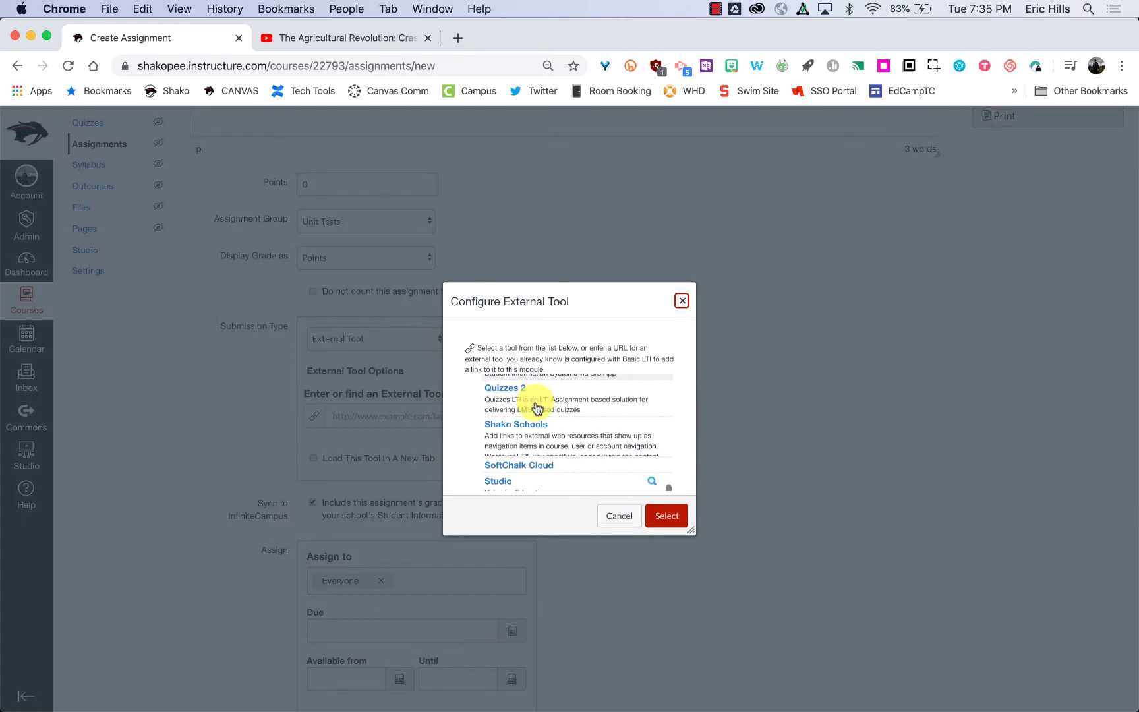
scroll(534, 406, "down", 2)
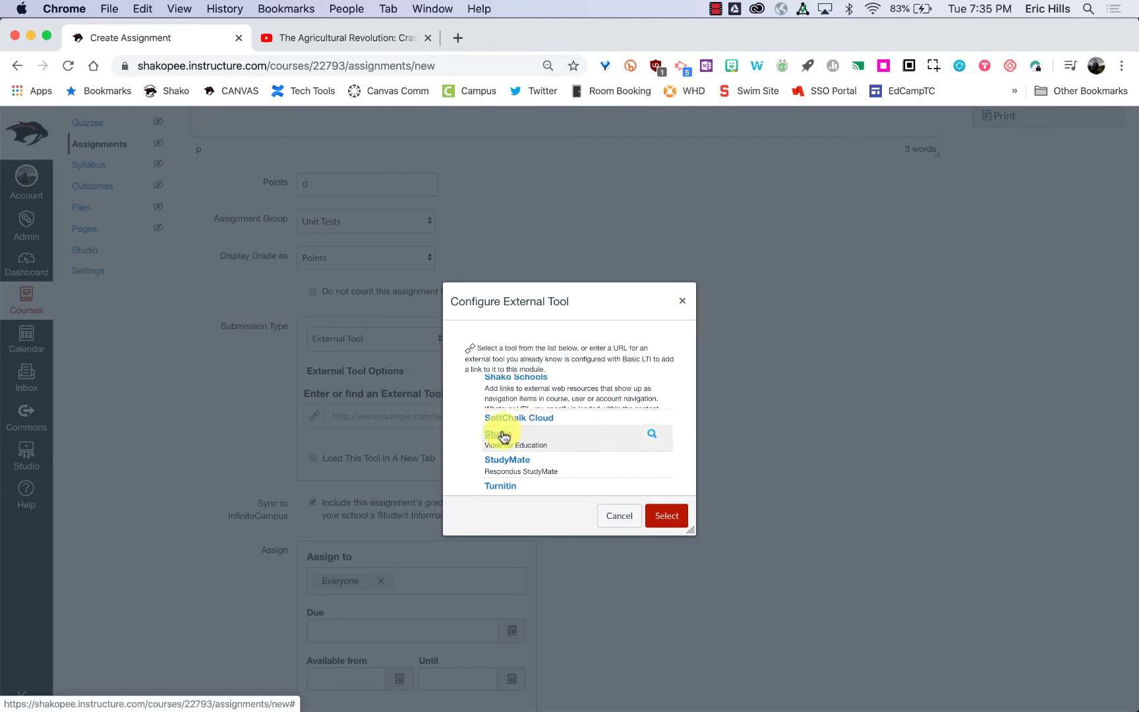
left_click(502, 436)
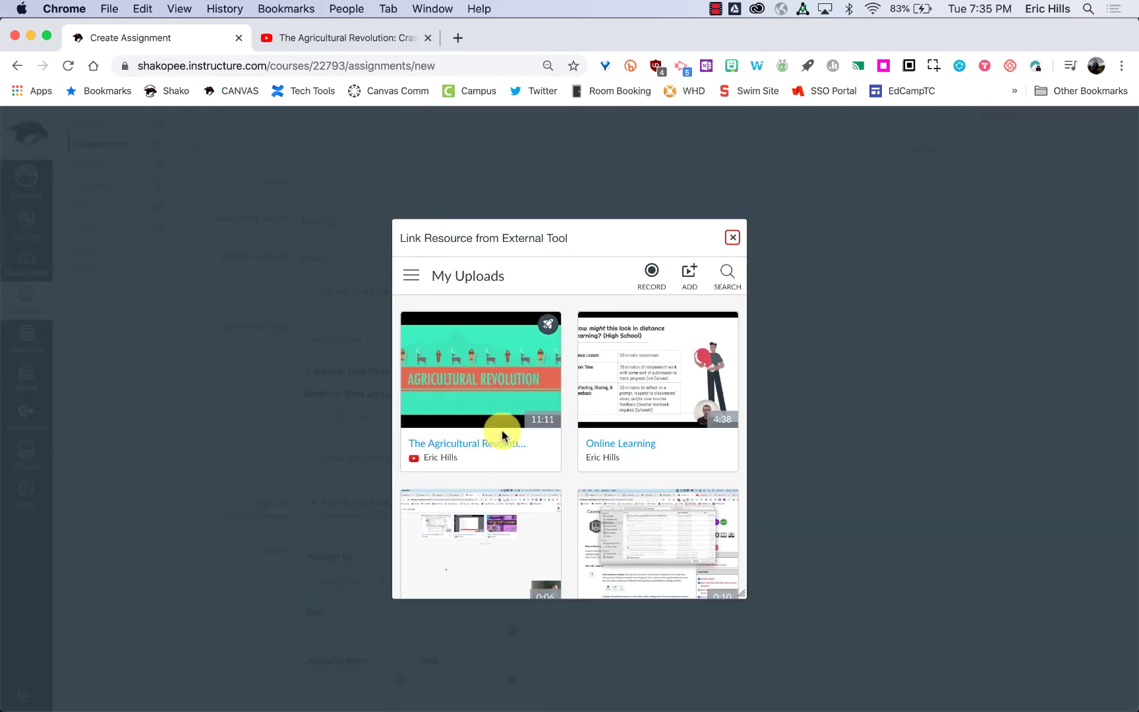
mouse_move(470, 372)
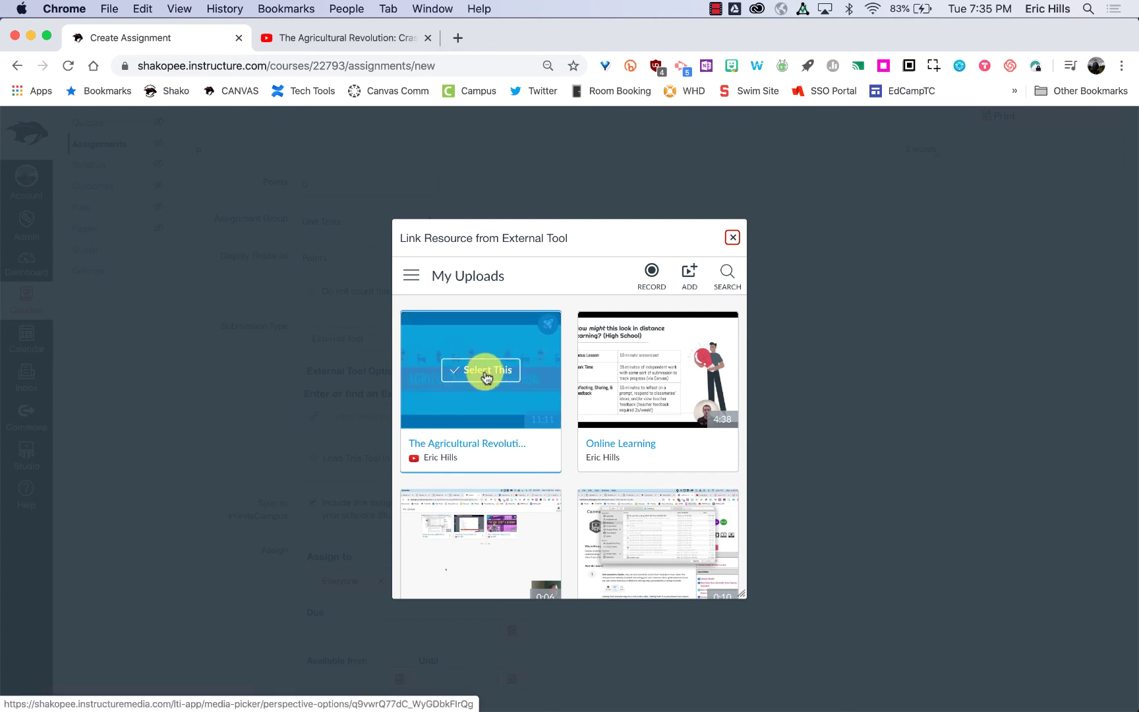
left_click(486, 373)
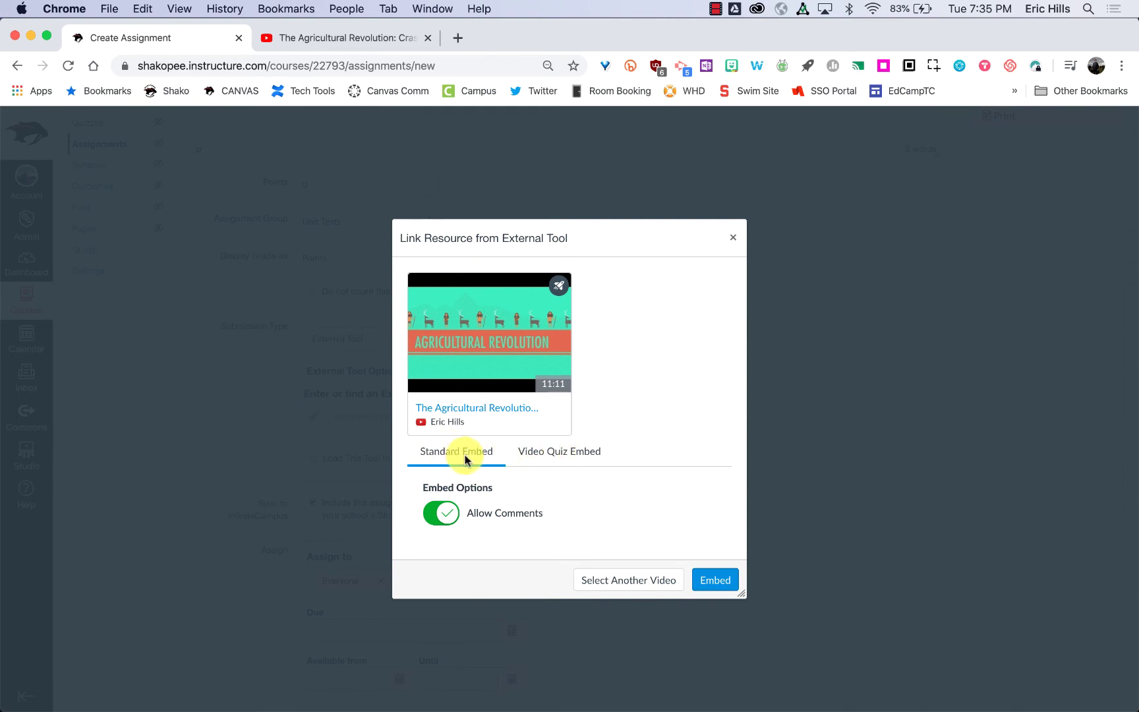
- Embed the video as a video quiz using the Test quiz and confirm Studio as the assignment's external tool
left_click(551, 458)
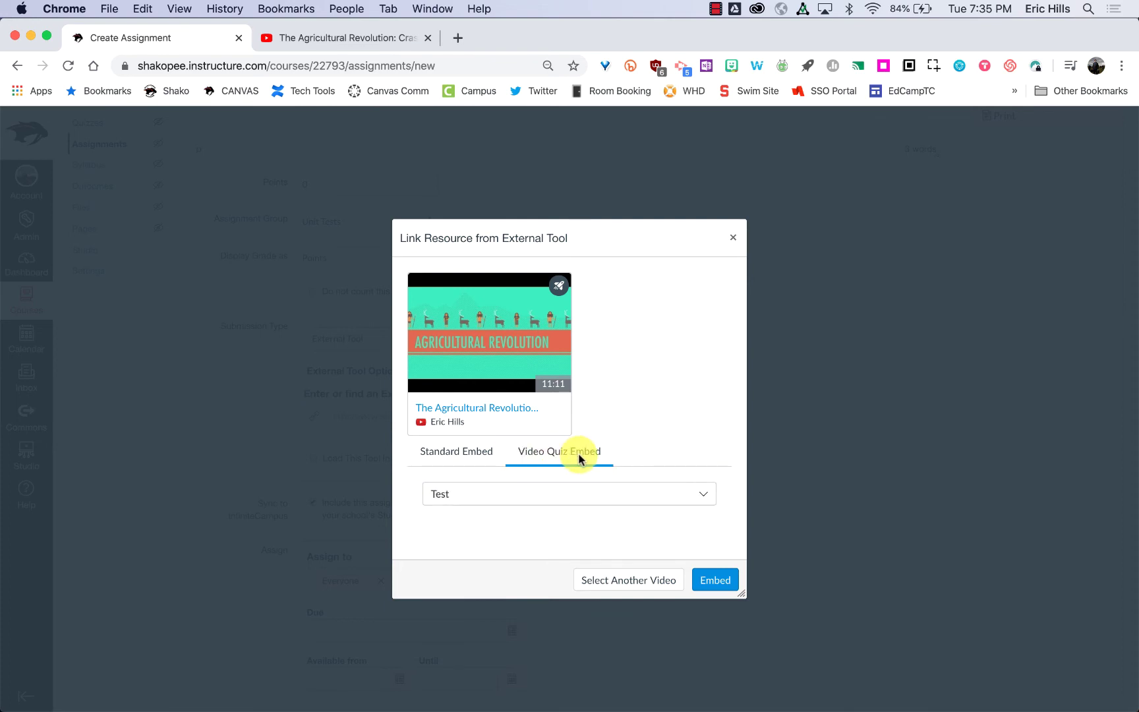
left_click(510, 499)
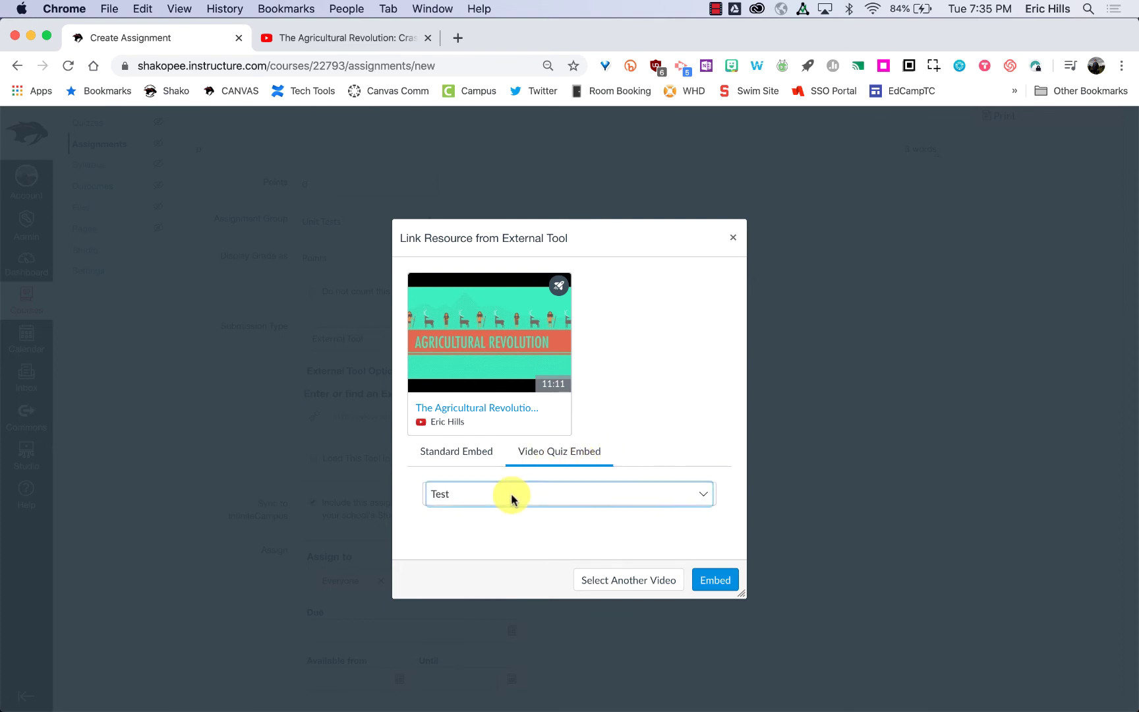
left_click(461, 508)
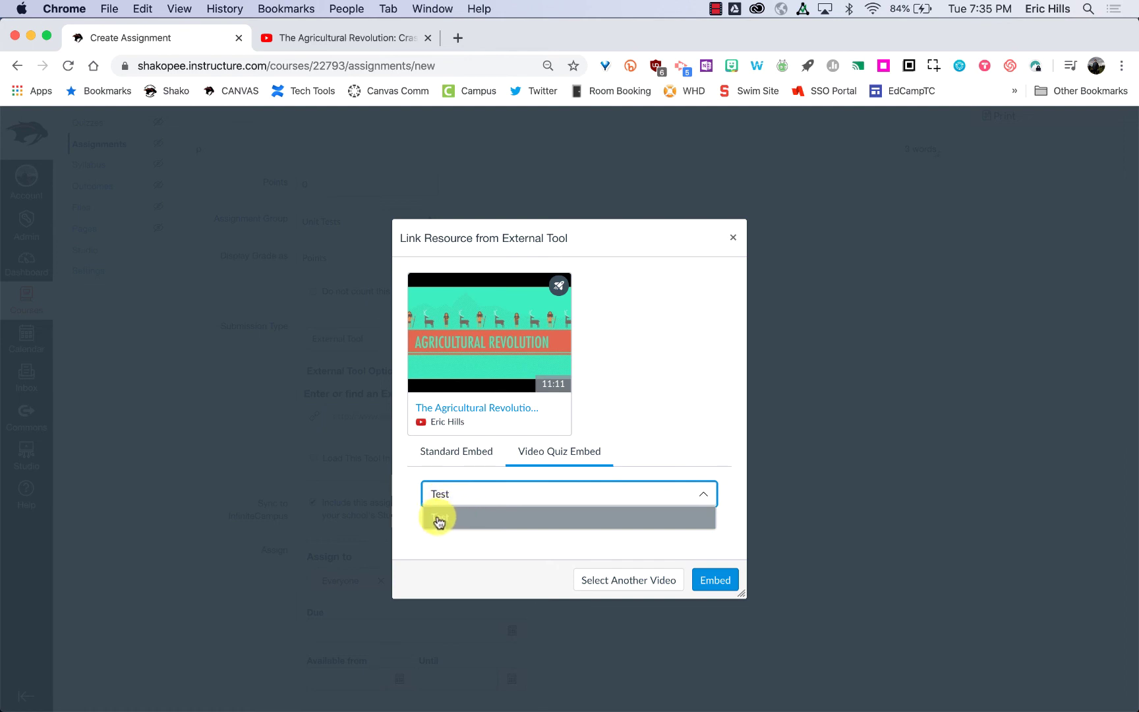
left_click(439, 521)
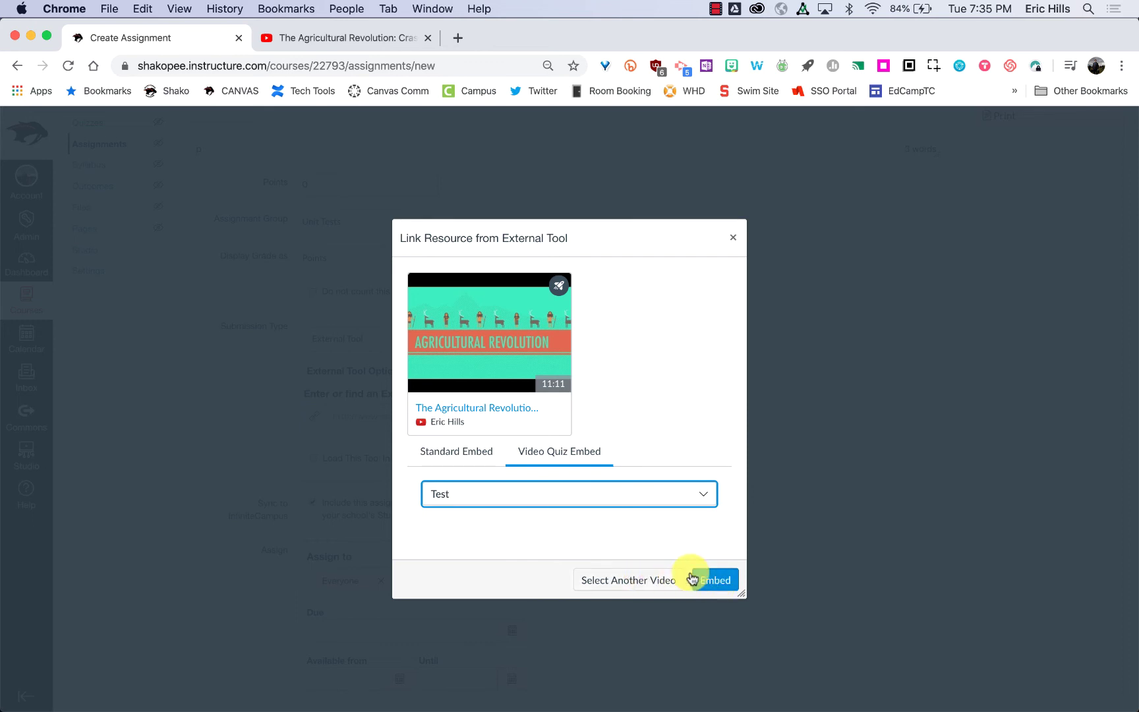
left_click(717, 582)
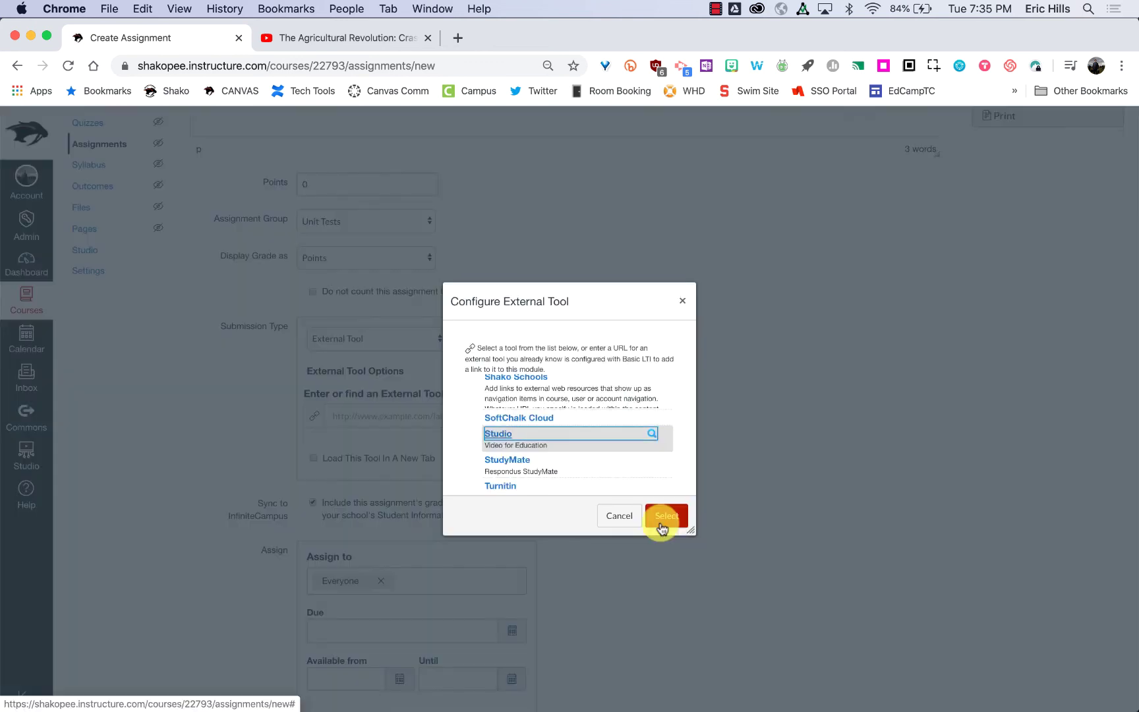
left_click(662, 521)
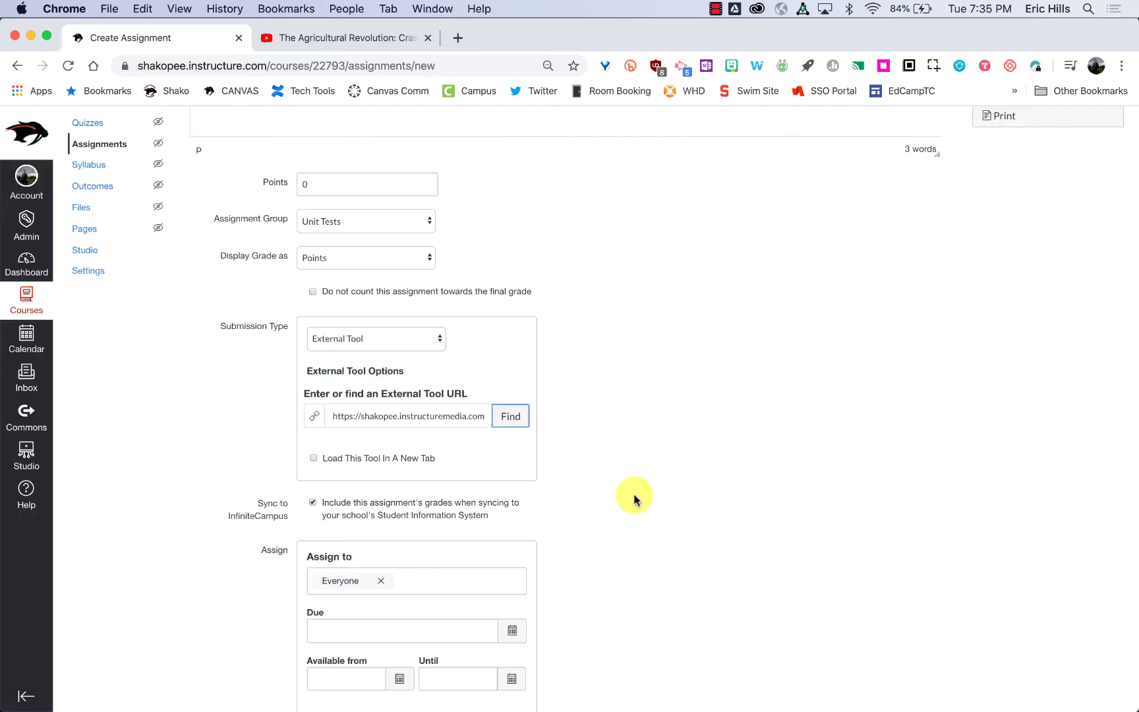
- Save the Studio assignment without publishing it, leaving it assigned to Everyone
scroll(585, 417, "down", 1)
scroll(585, 417, "down", 3)
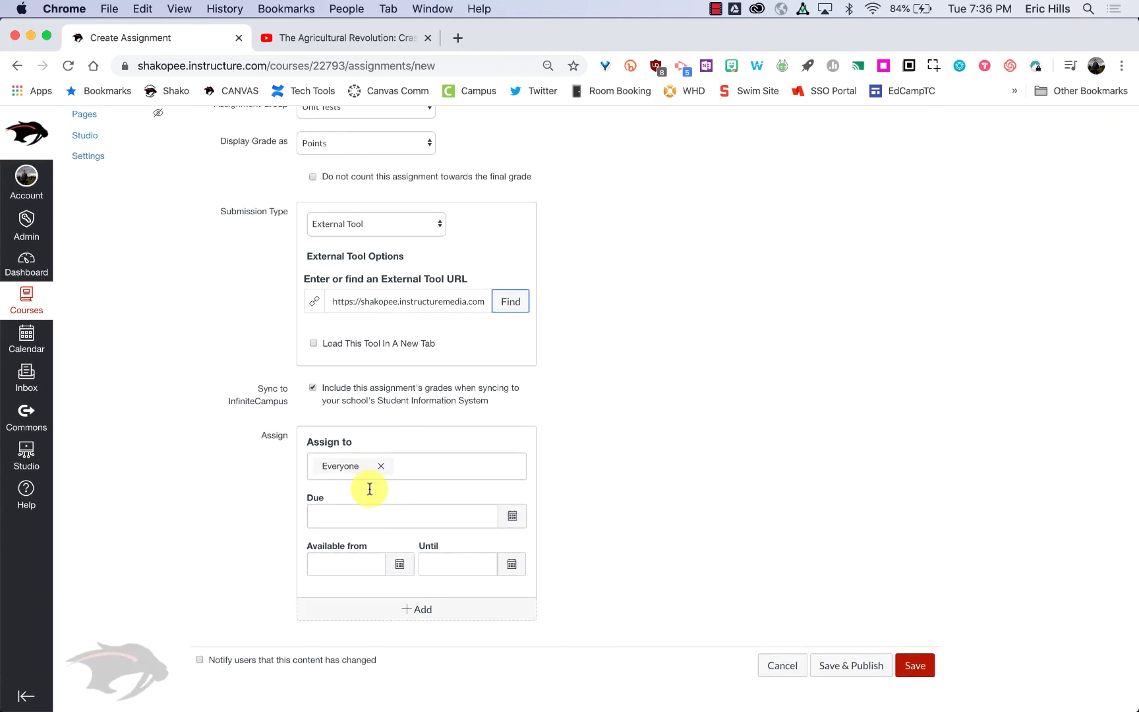
left_click(916, 667)
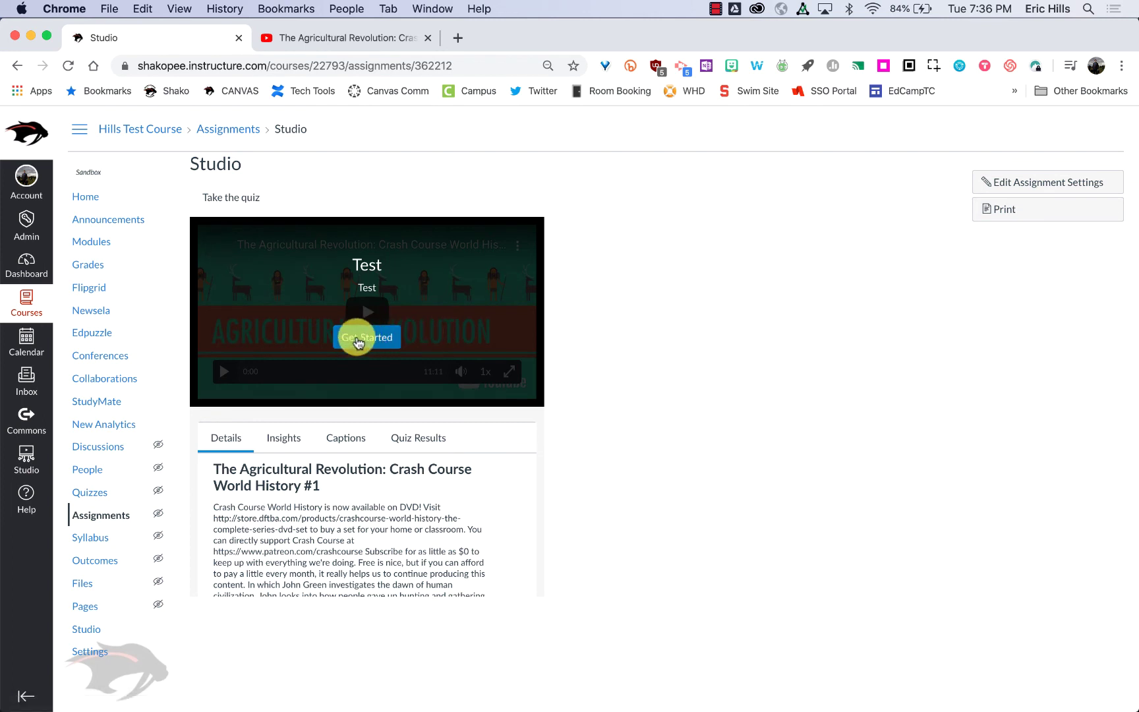
- Take the Test video quiz with the sound muted, answer John Green to its question, and pause the video
left_click(361, 339)
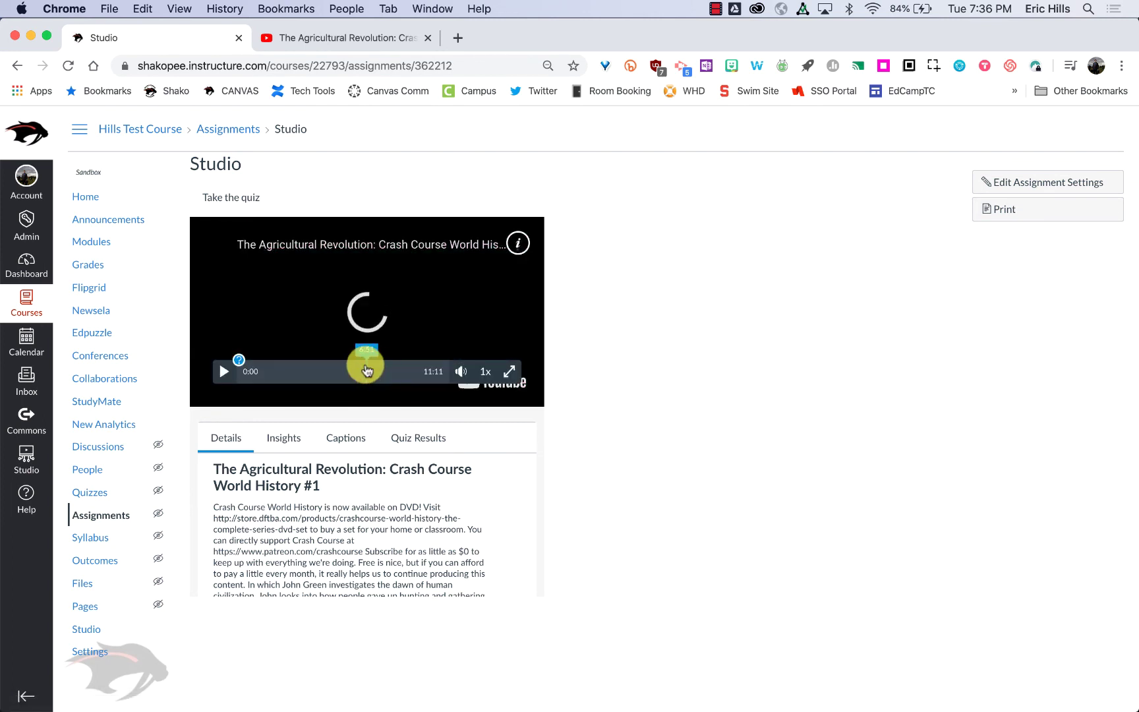
mouse_move(465, 374)
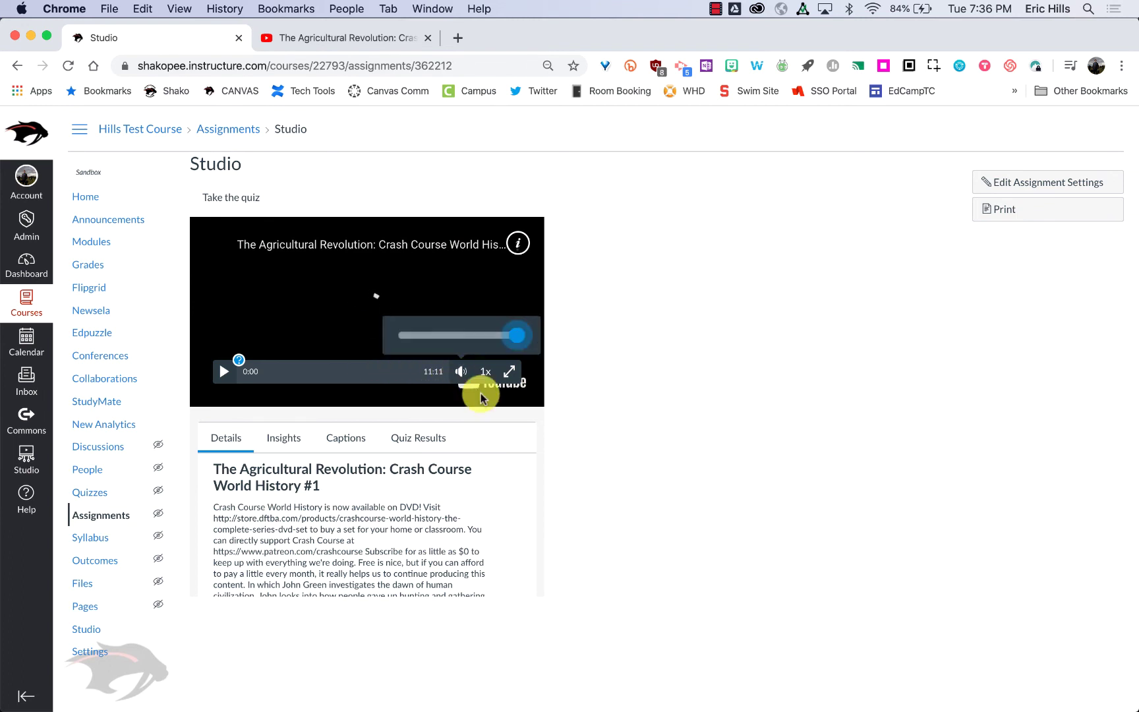
left_click_drag(516, 343, 401, 334)
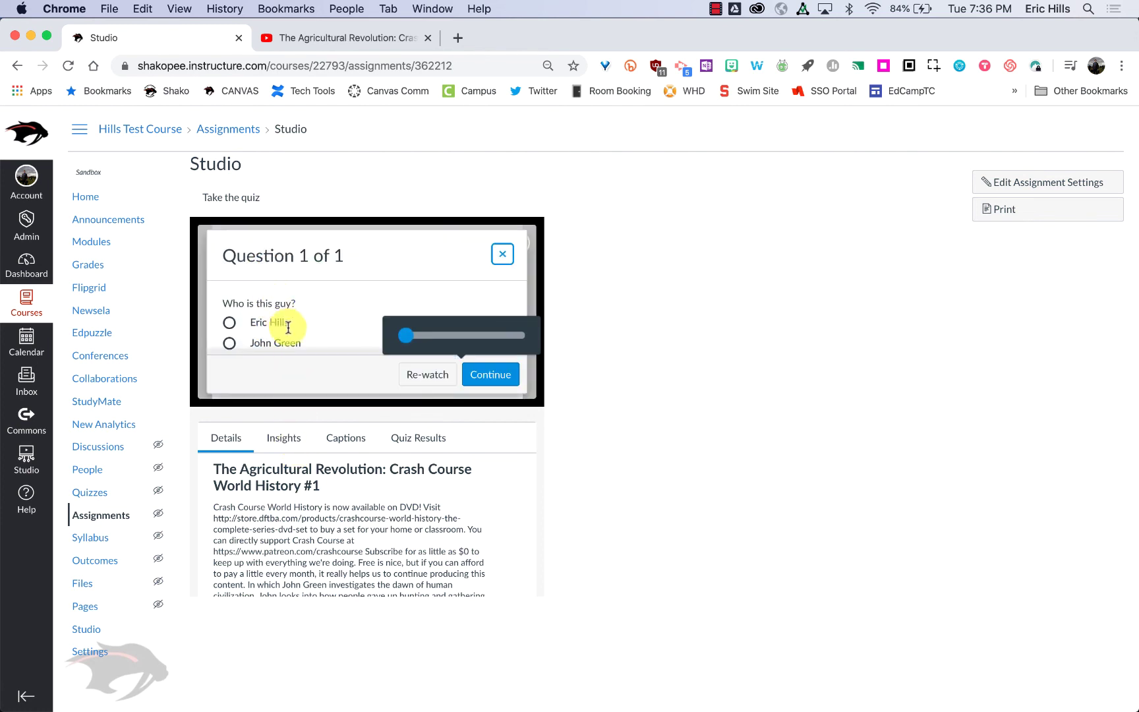
left_click(230, 343)
left_click(488, 375)
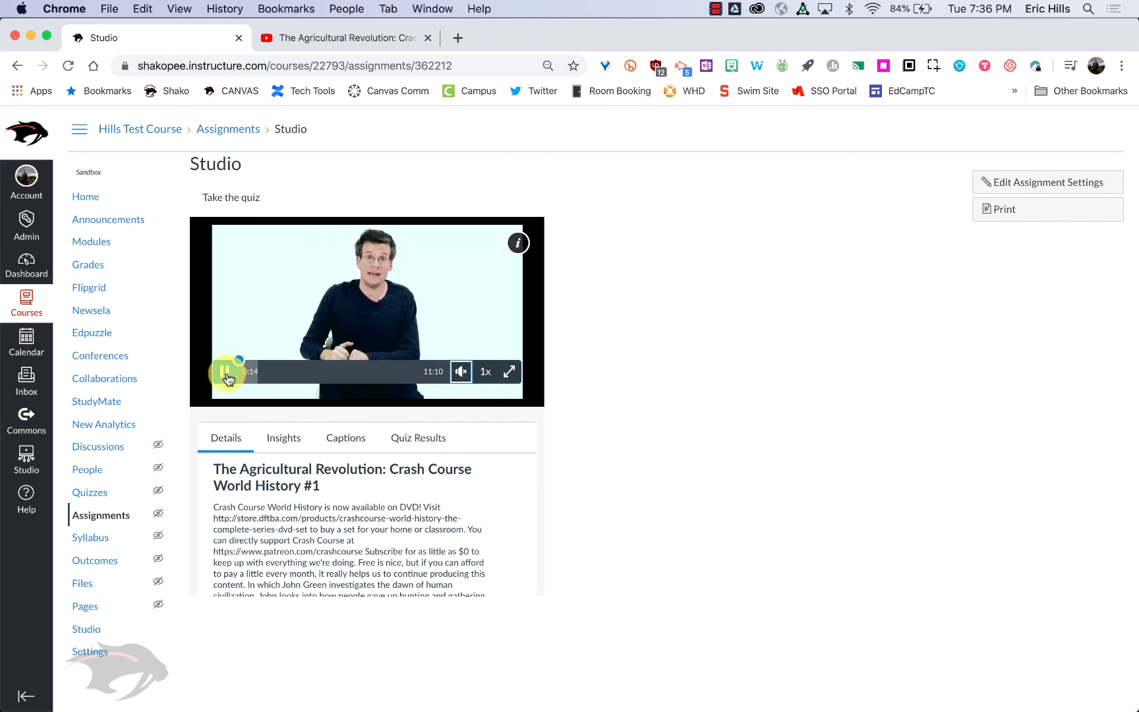
left_click(224, 373)
- Review the quiz video's viewer insights and its caption upload options
scroll(300, 460, "down", 2)
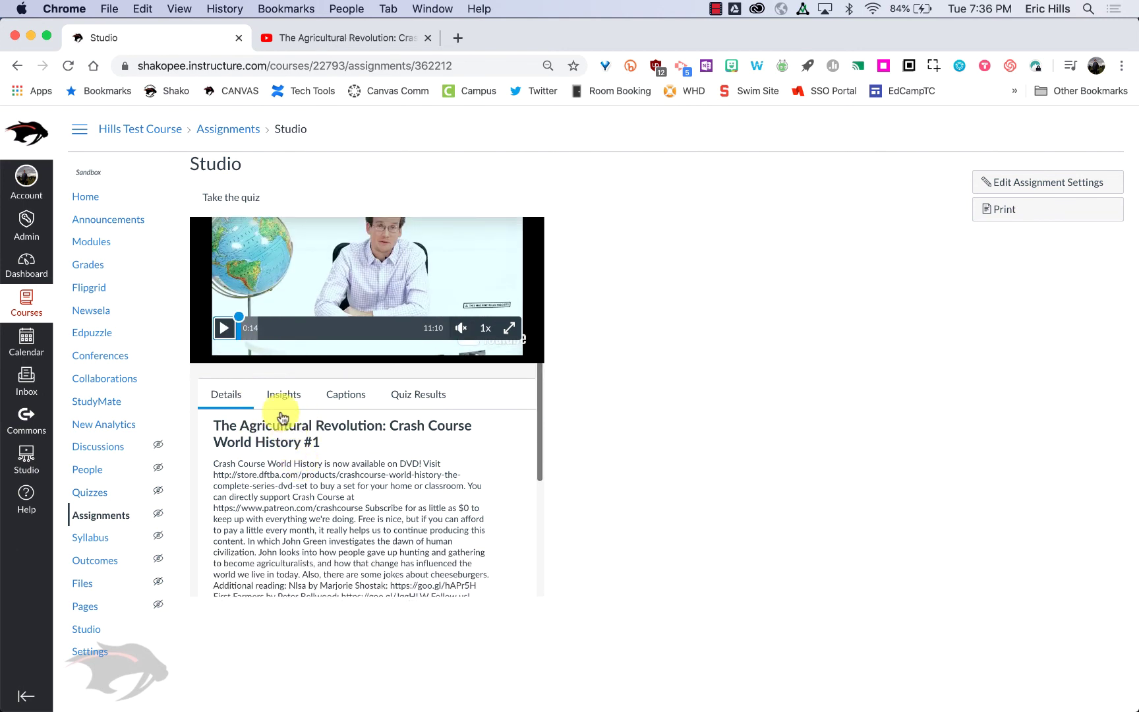
left_click(285, 395)
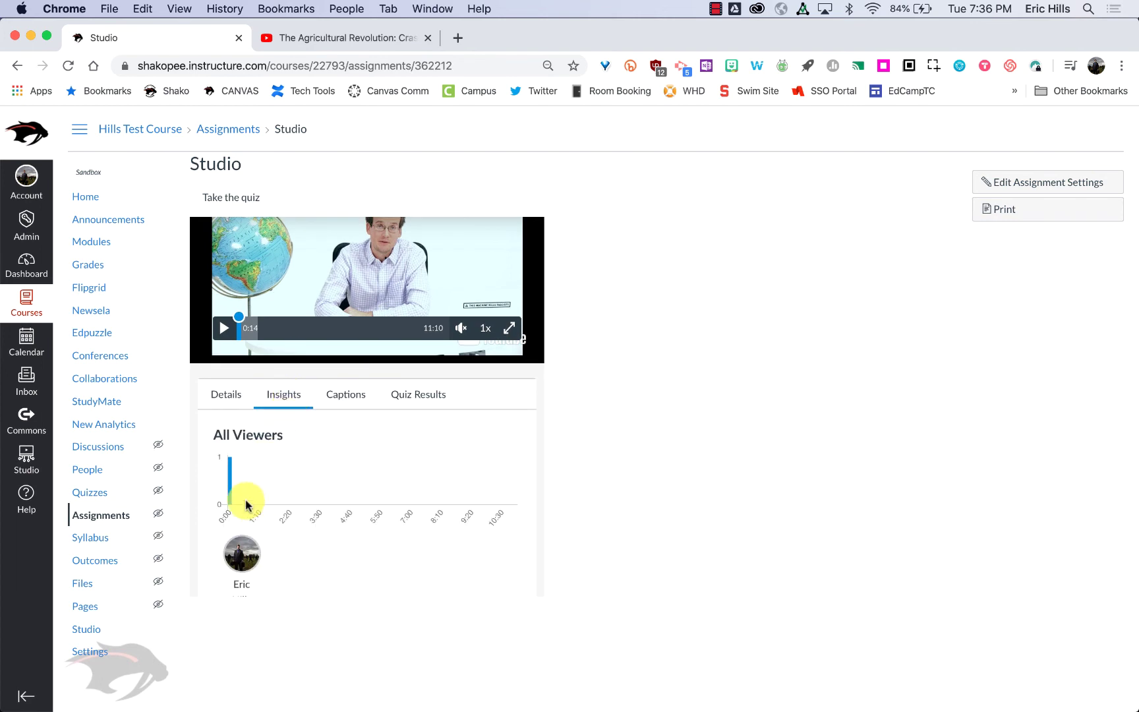
mouse_move(230, 515)
left_click(344, 396)
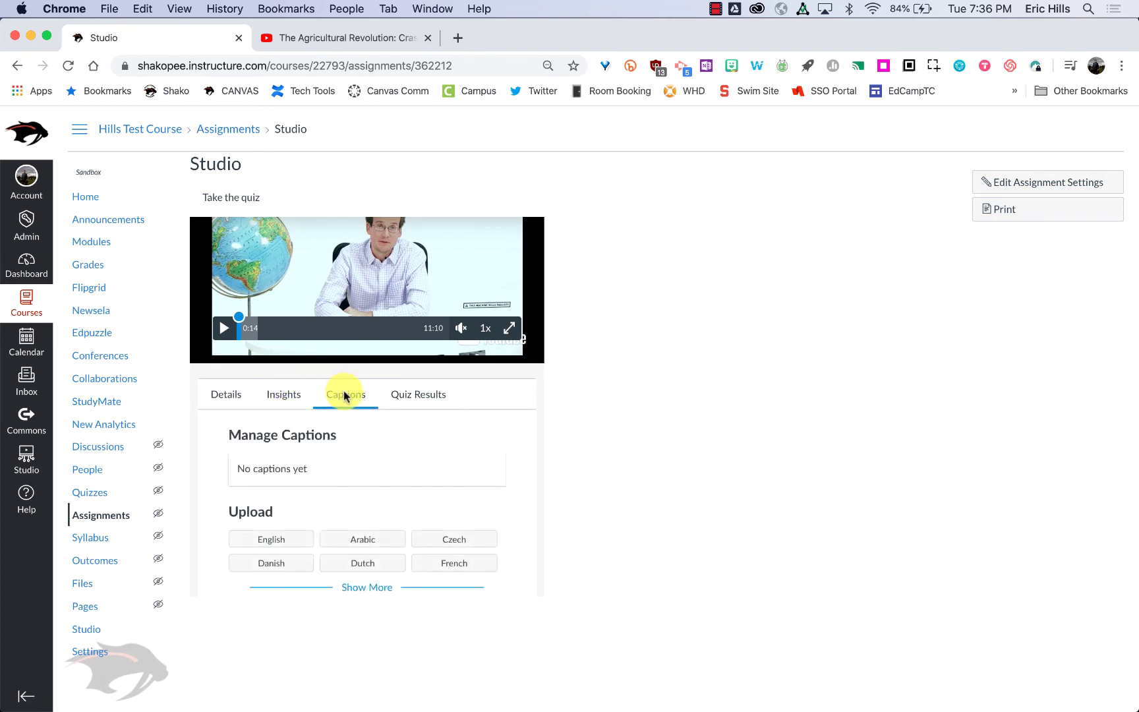
scroll(335, 491, "down", 1)
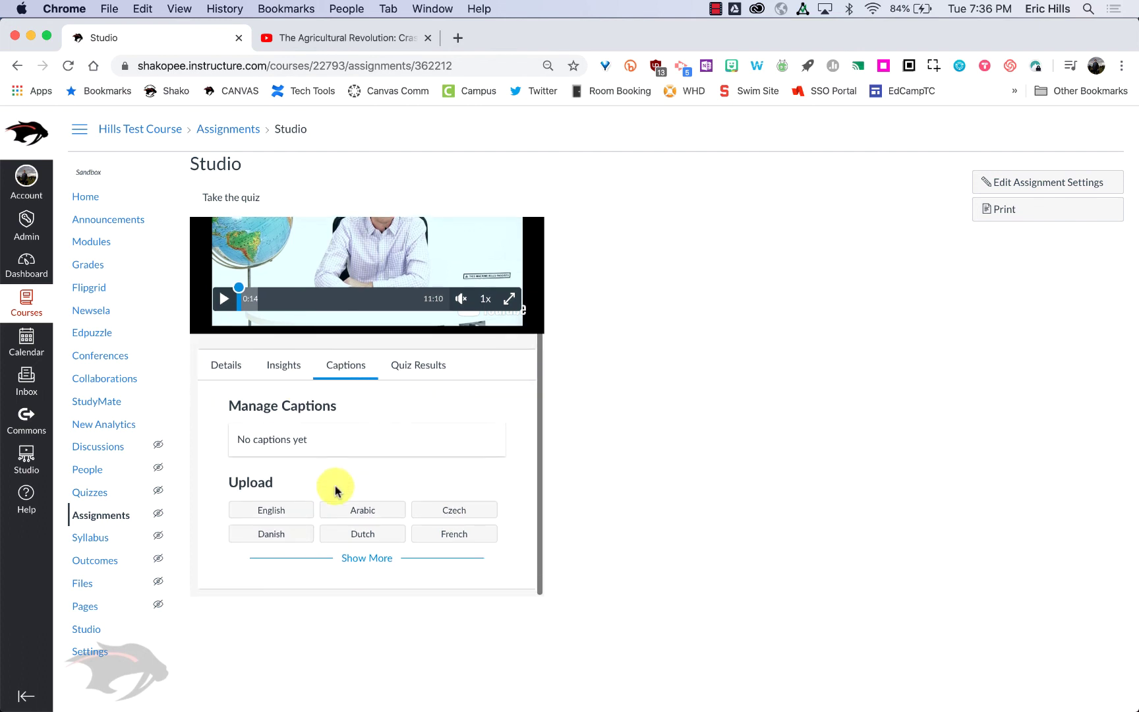
scroll(349, 439, "up", 3)
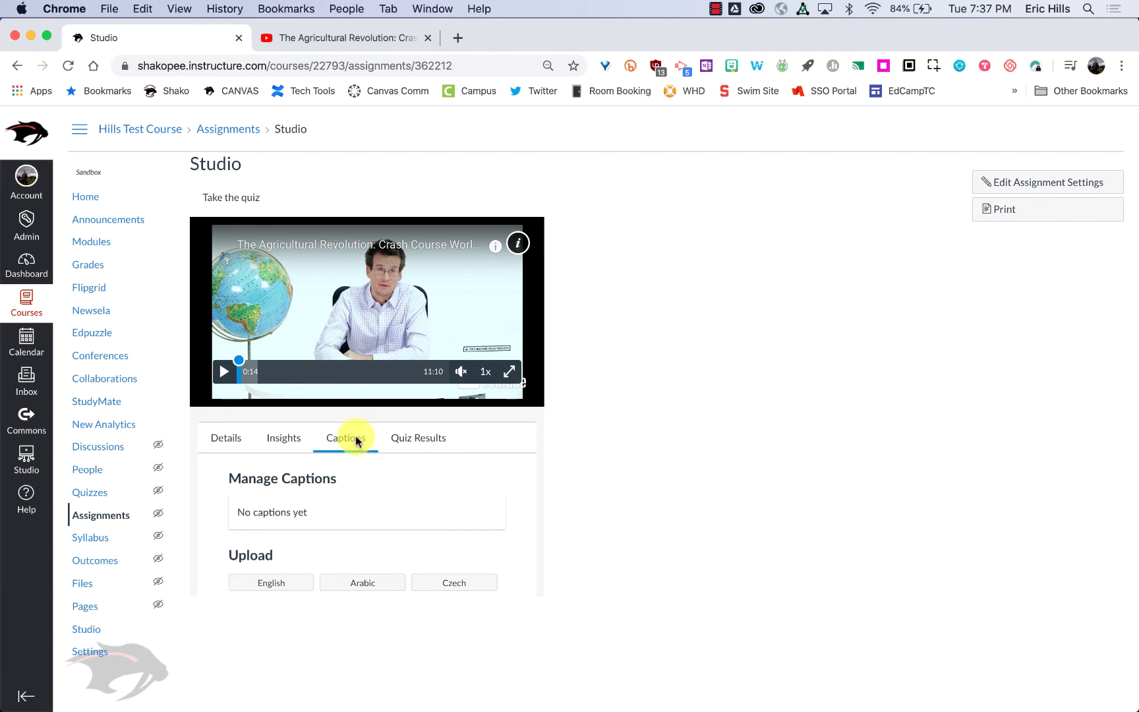
- Check the quiz video's results for an Item Analysis report and reload the Studio assignment page
left_click(432, 440)
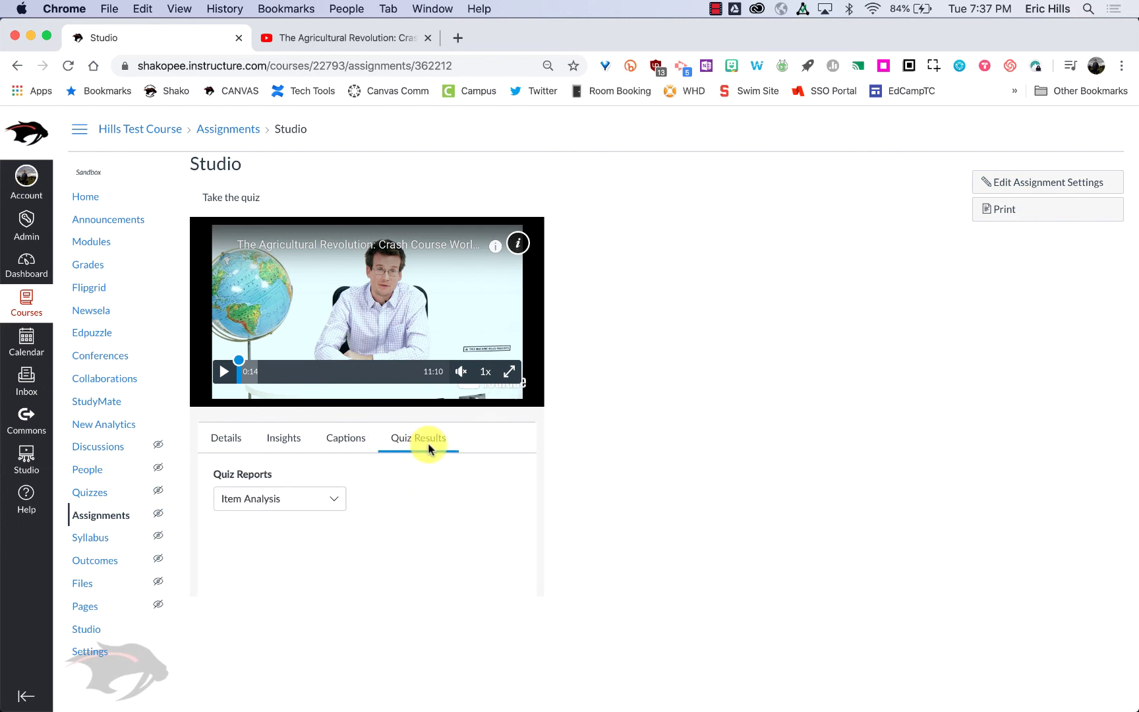
scroll(422, 465, "down", 3)
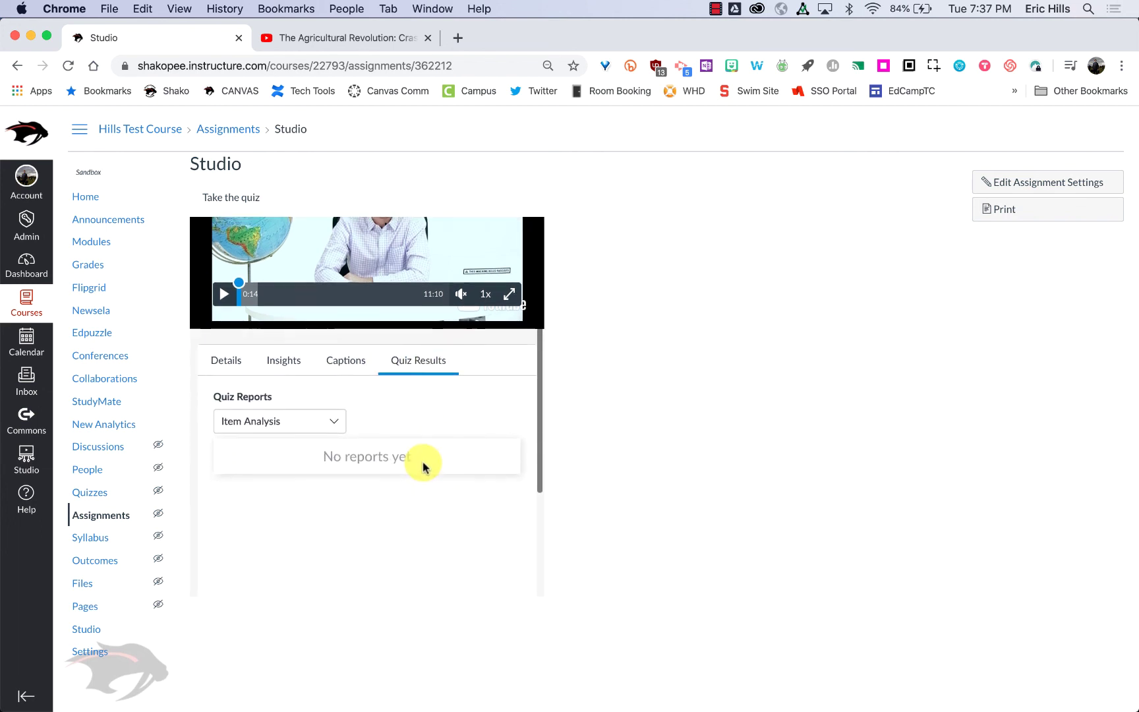
scroll(423, 465, "down", 5)
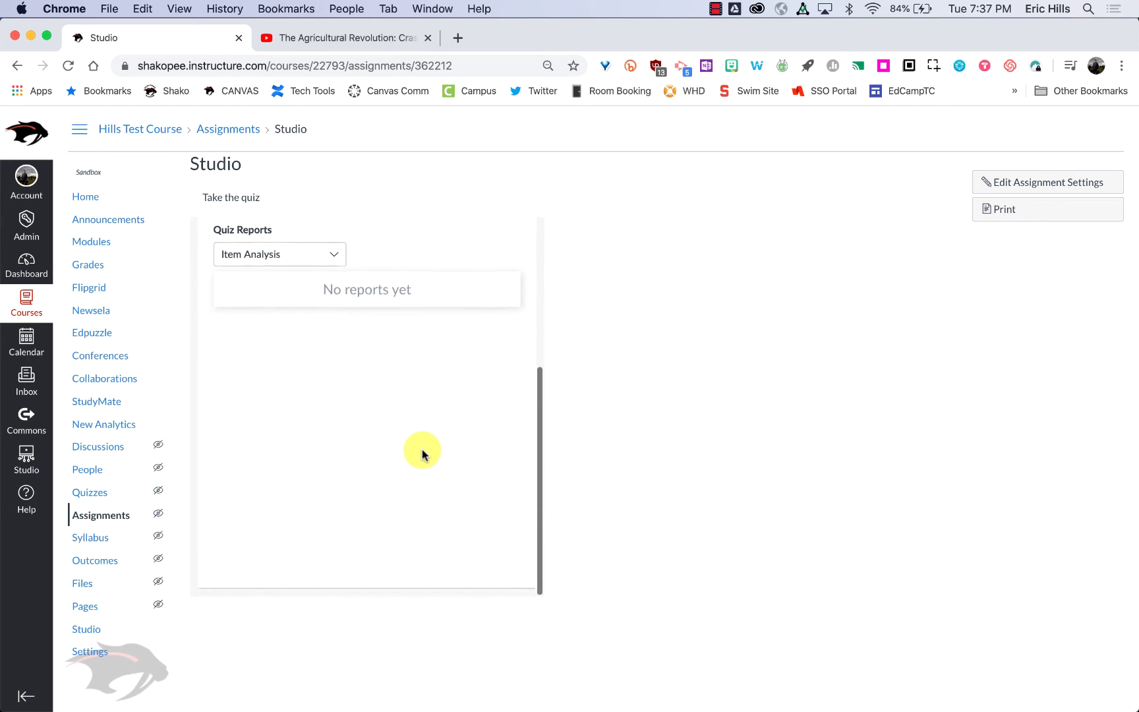
scroll(423, 455, "up", 6)
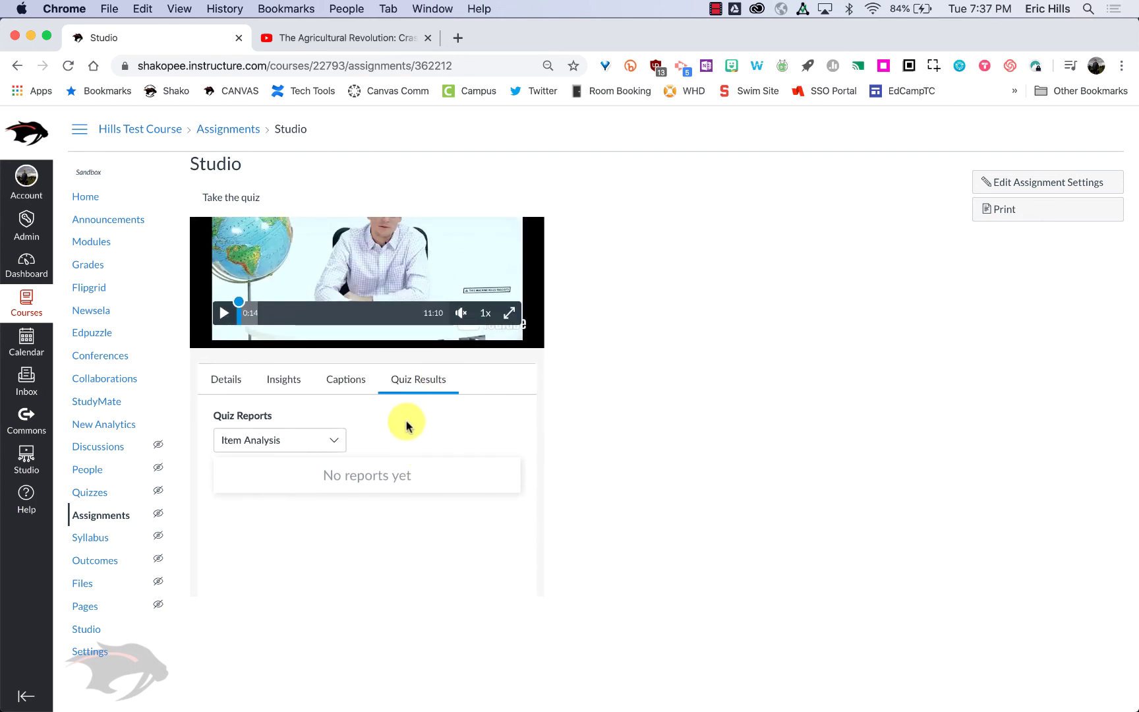
scroll(406, 426, "up", 2)
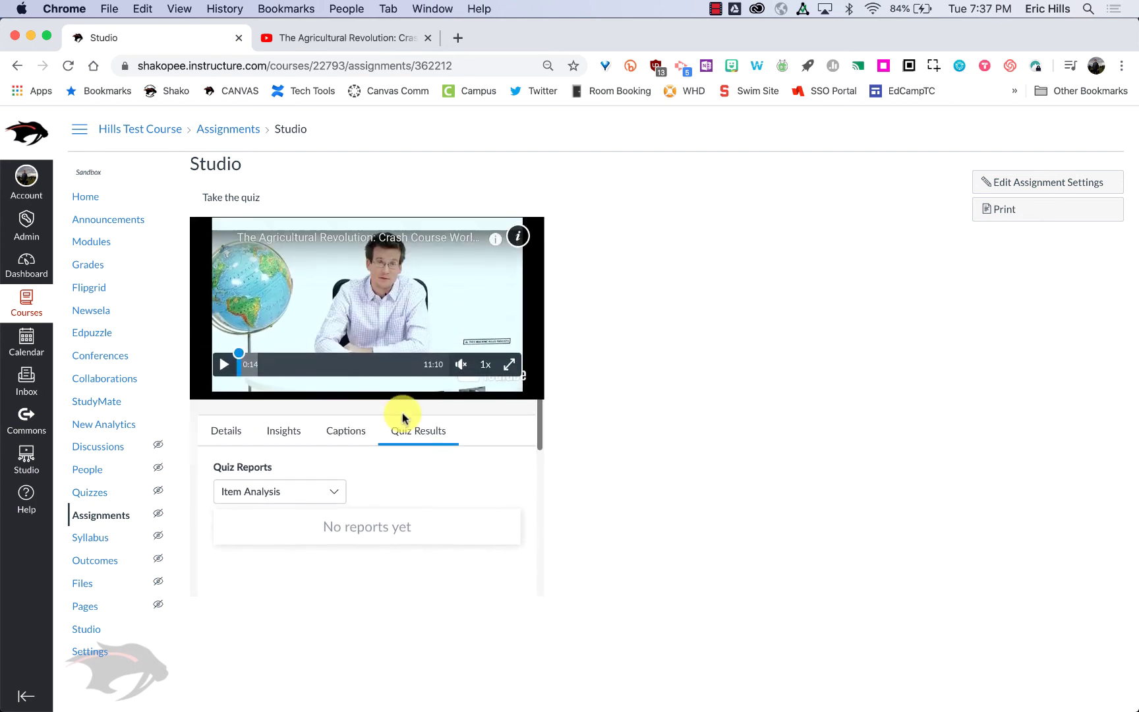
left_click(66, 69)
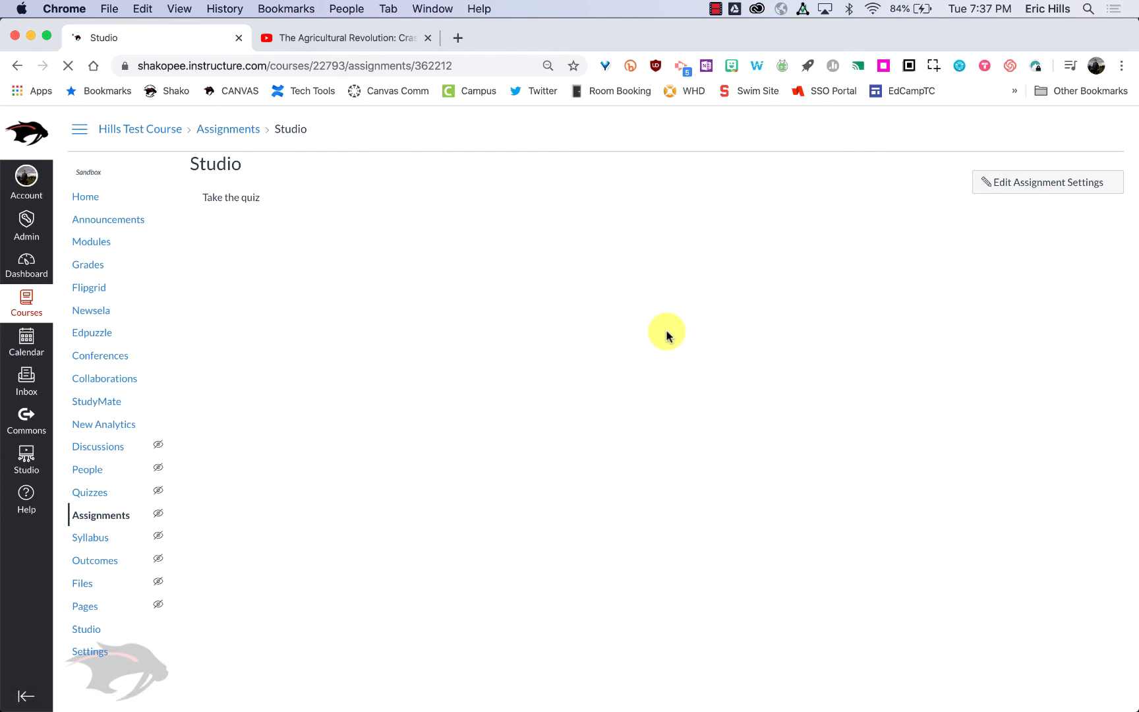